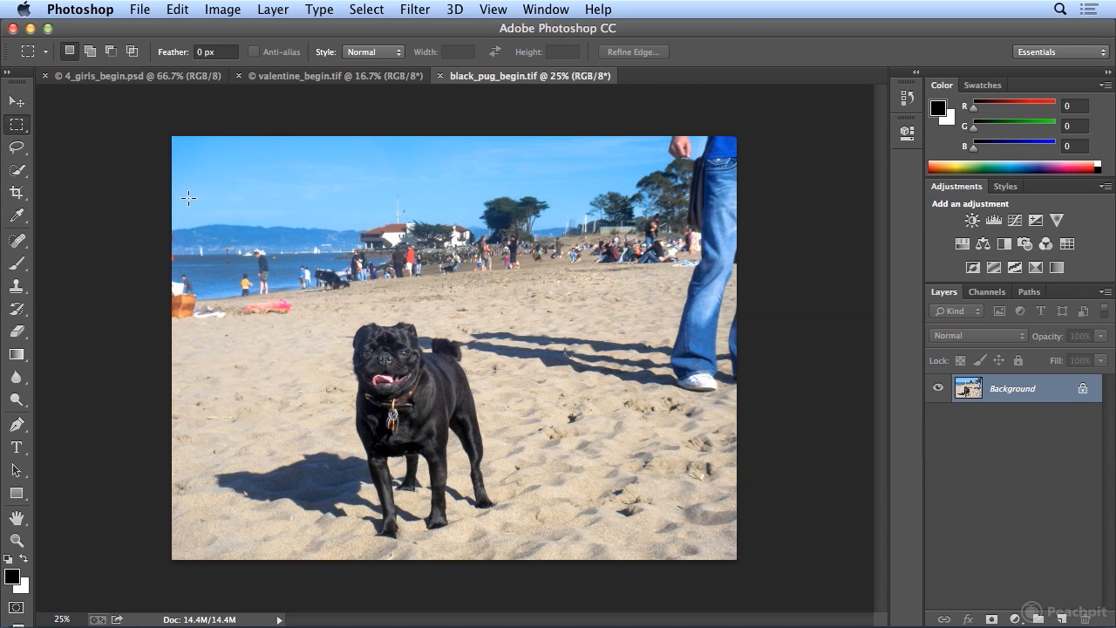
- Start cropping the pug beach photo and trim the sky from its upper edge, keeping full width and a crop height of about 6.73 in
key("c")
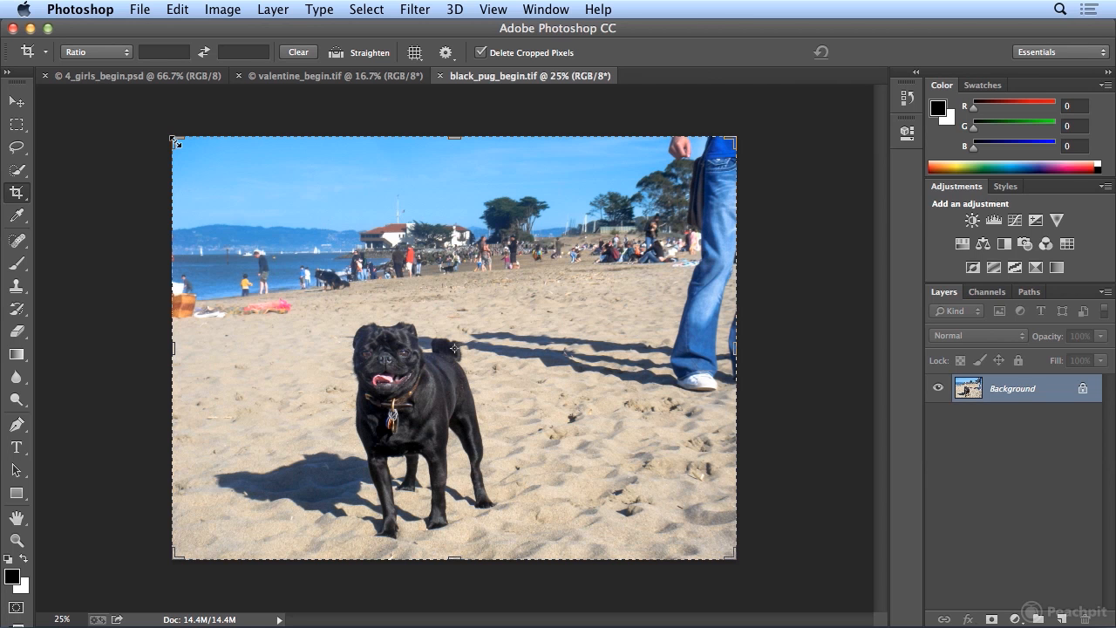
mouse_move(455, 136)
left_mouse_down()
mouse_move(453, 162)
mouse_move(451, 137)
mouse_move(451, 152)
left_mouse_up()
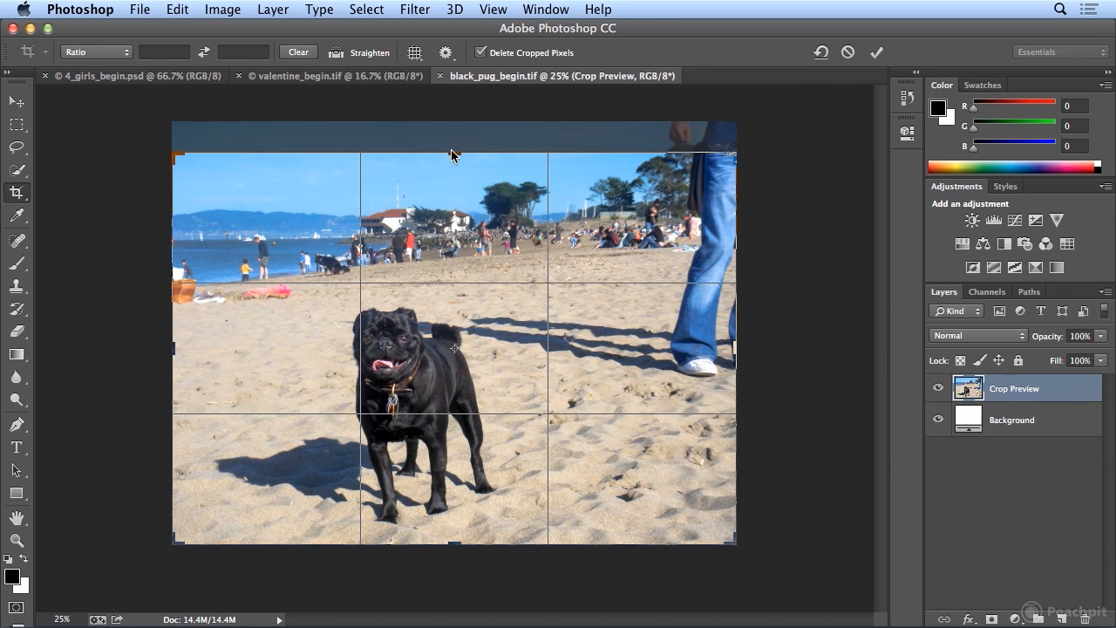
left_click_drag(738, 154, 725, 186)
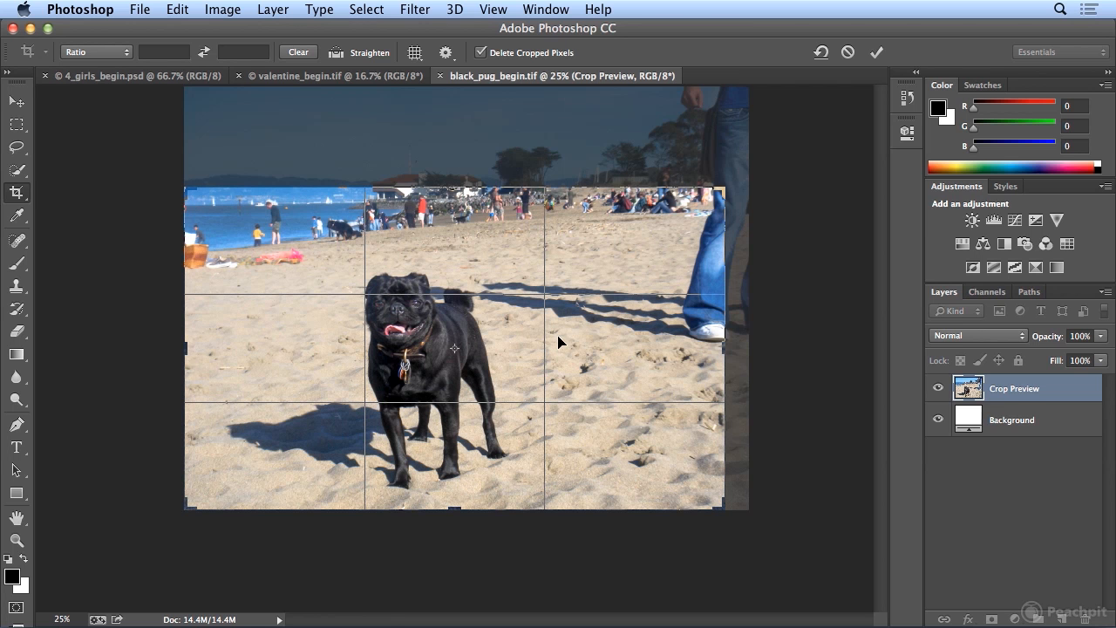
left_click_drag(726, 348, 676, 351)
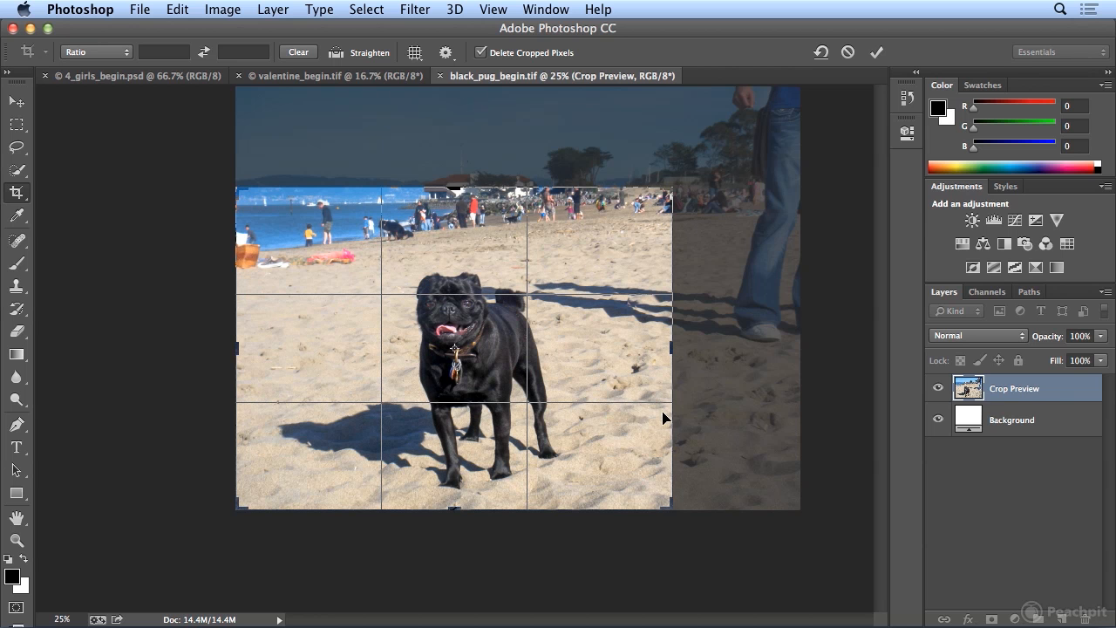
left_click_drag(671, 189, 731, 192)
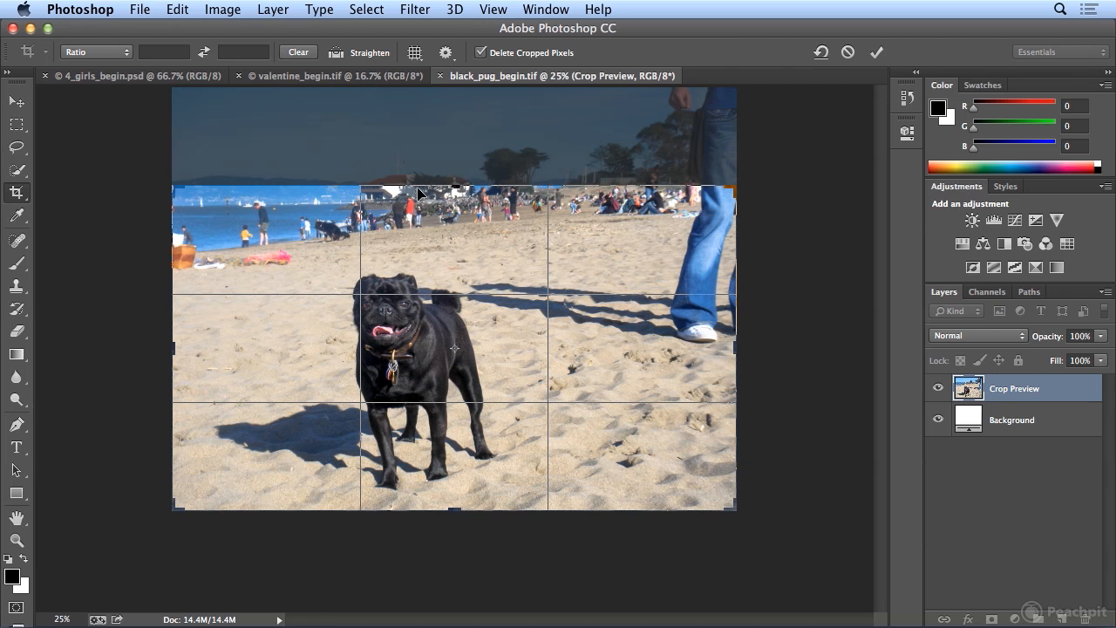
left_click_drag(452, 184, 457, 172)
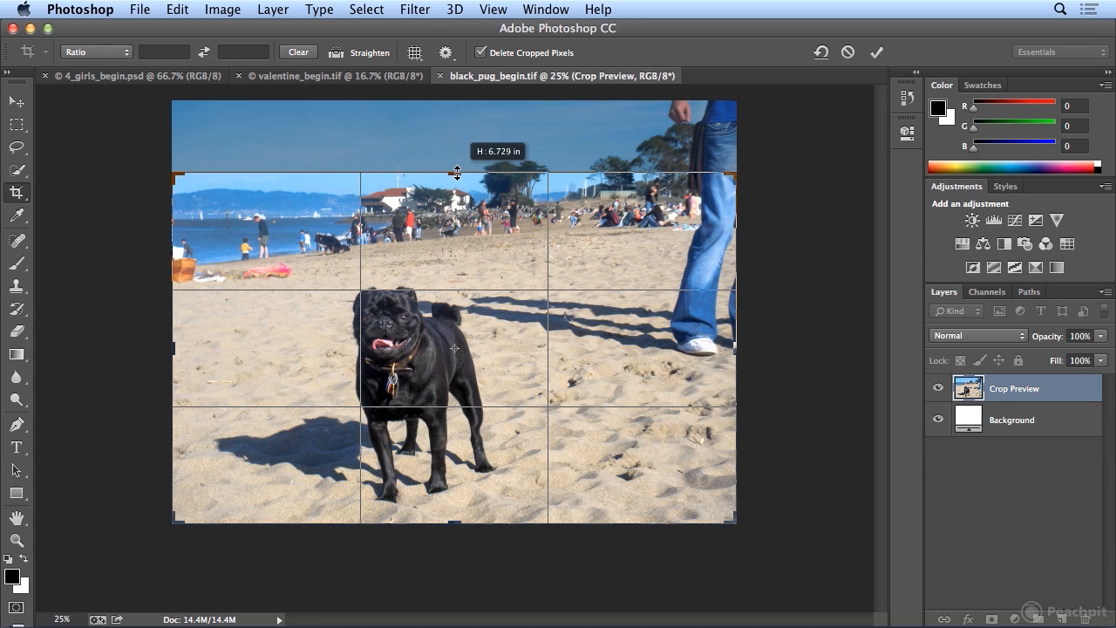
left_click_drag(457, 171, 457, 172)
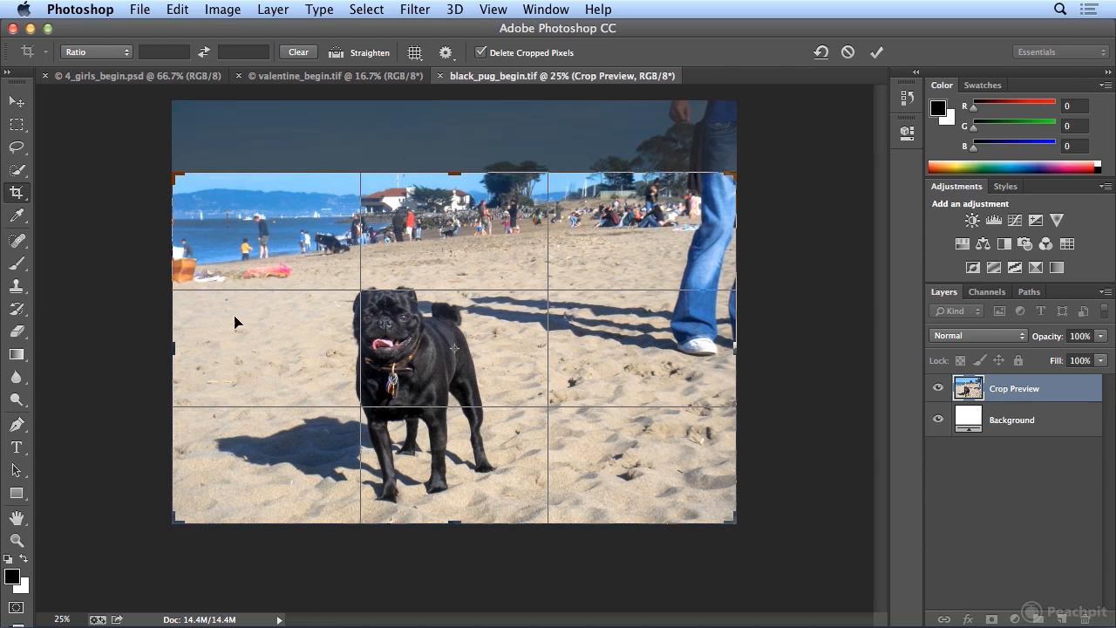
- Trim the pug photo's sides to exclude the orange basket and the person's legs, restore the full height, and apply the crop
left_click_drag(178, 346, 192, 347)
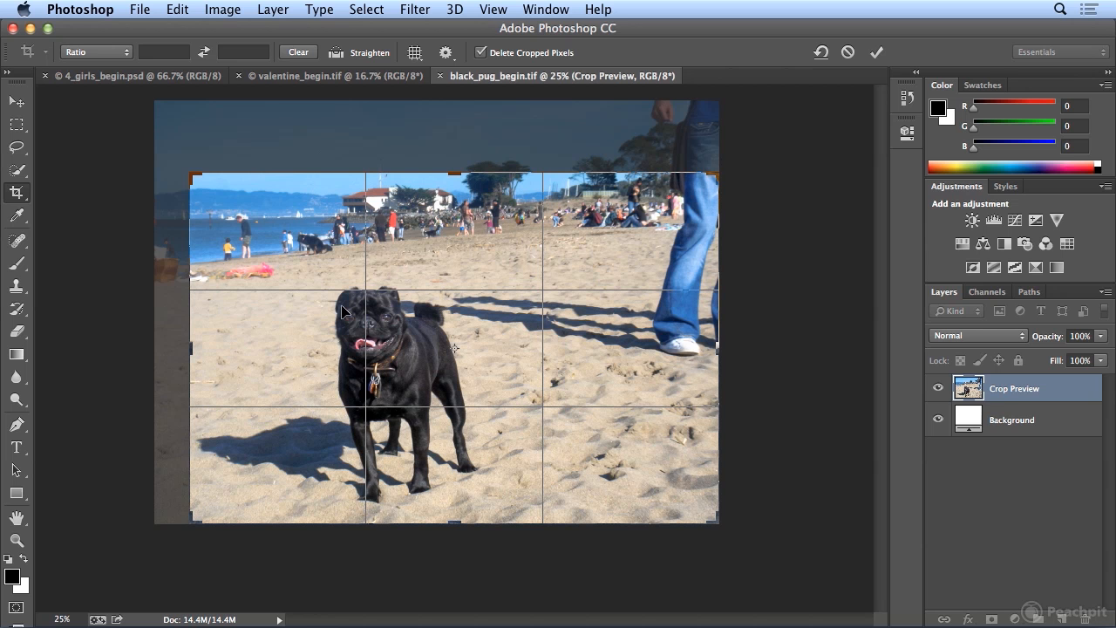
left_click_drag(719, 347, 680, 348)
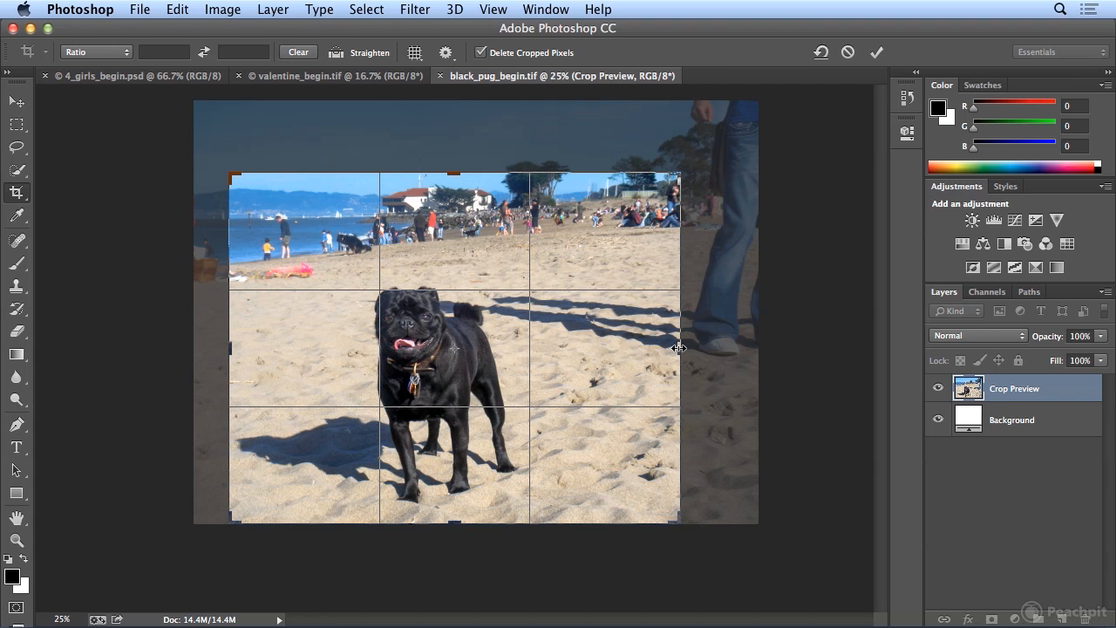
left_click_drag(453, 172, 452, 137)
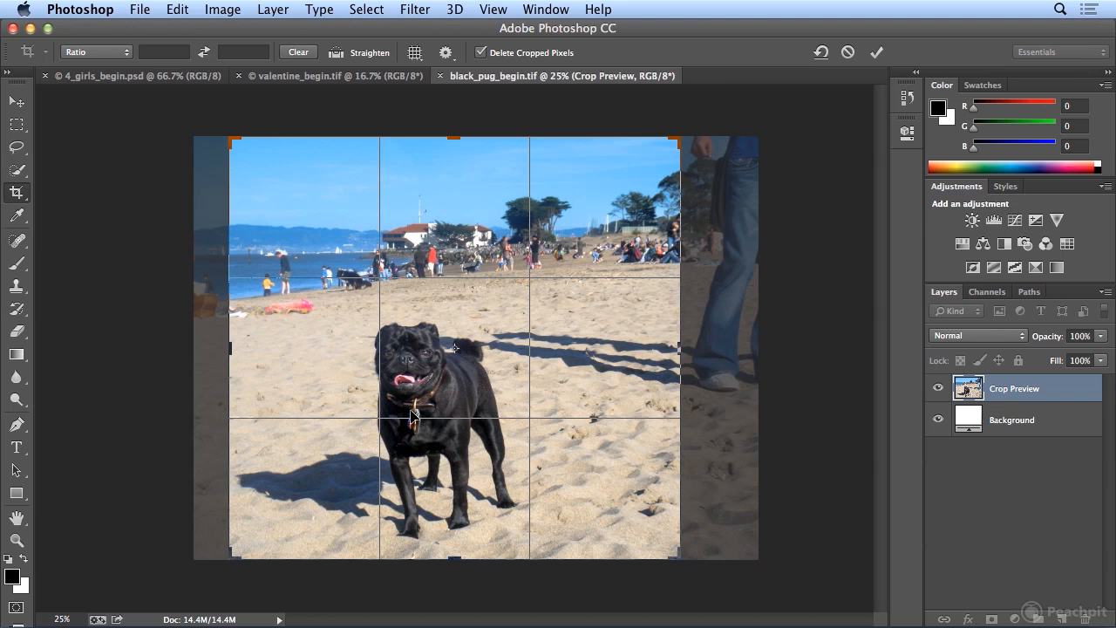
mouse_move(680, 349)
left_mouse_down()
mouse_move(664, 349)
mouse_move(680, 348)
left_mouse_up()
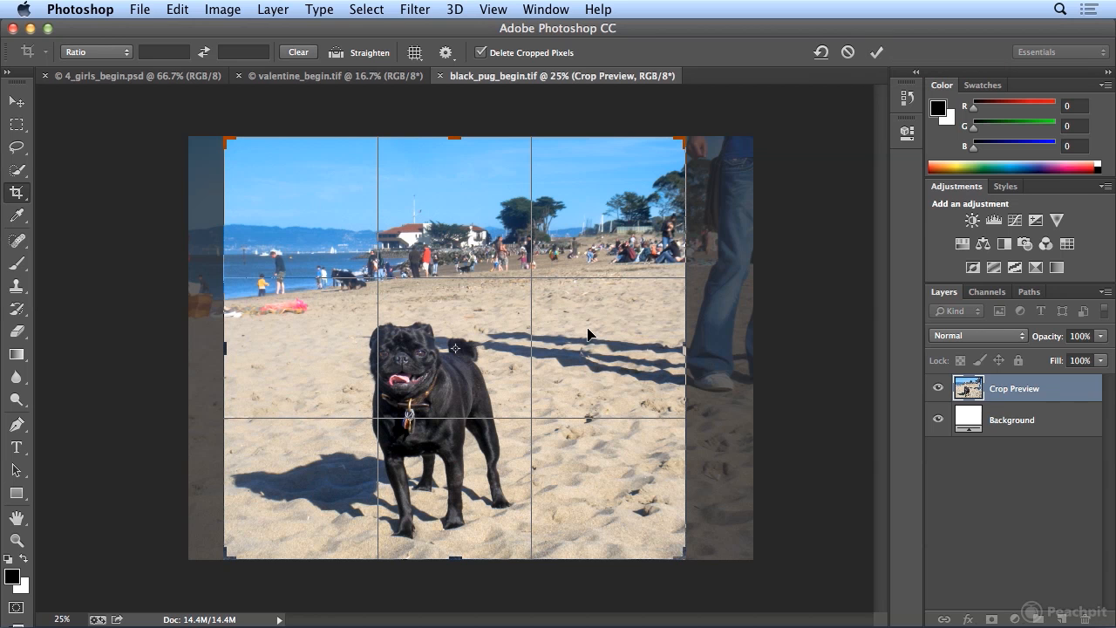
key("Return")
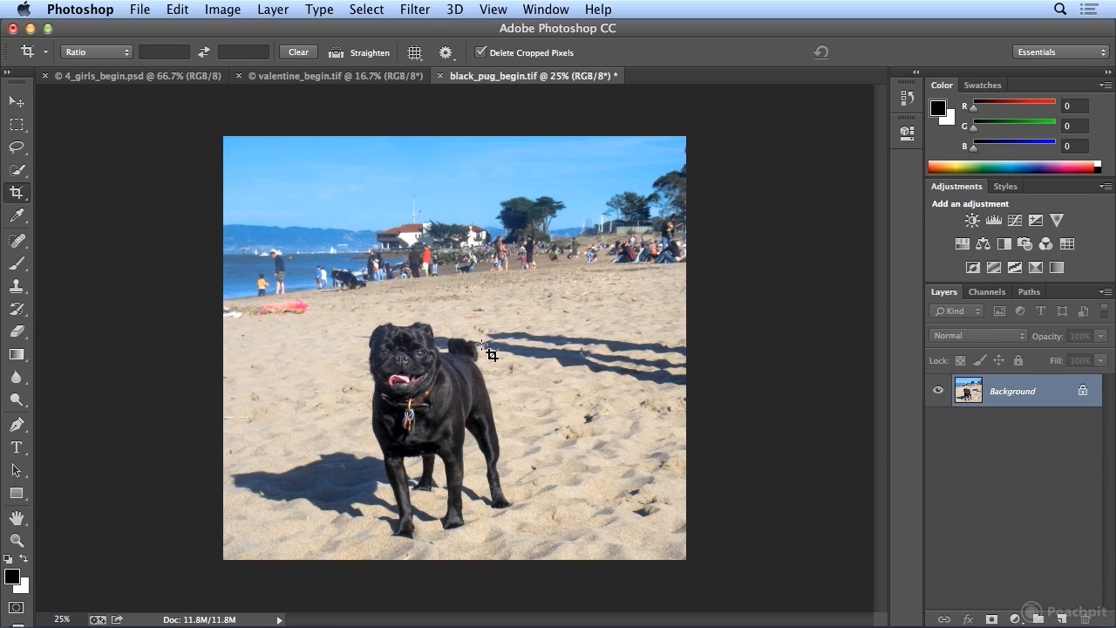
- In valentine_begin.tif, pull in the crop's lower-right corner and rotate the photo to about -9.6° so the garage door is level
left_click(364, 77)
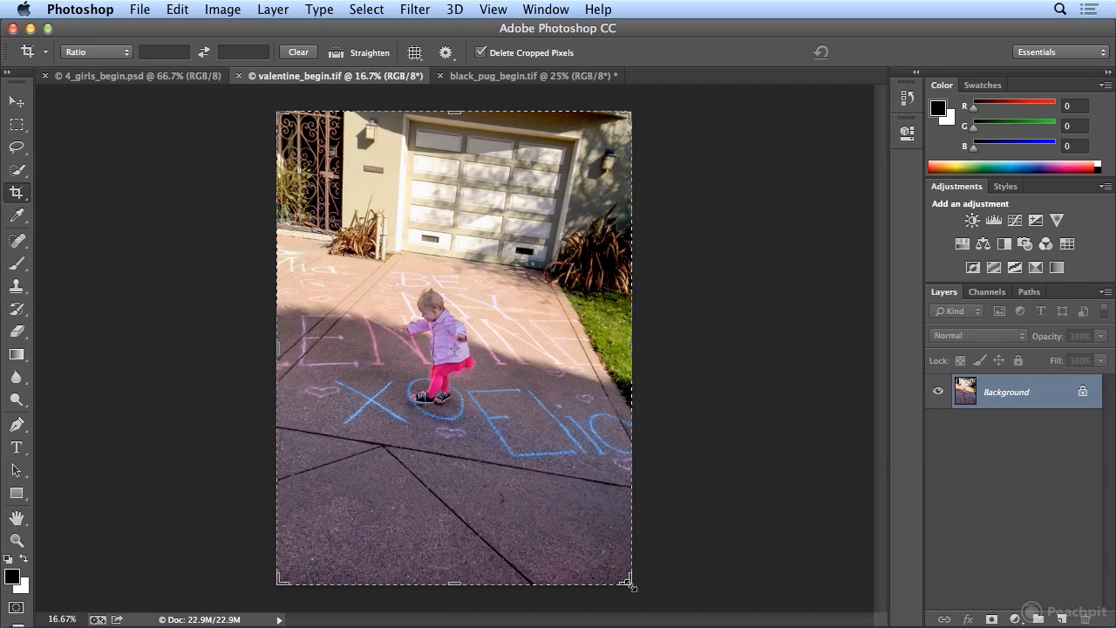
left_click_drag(628, 584, 613, 552)
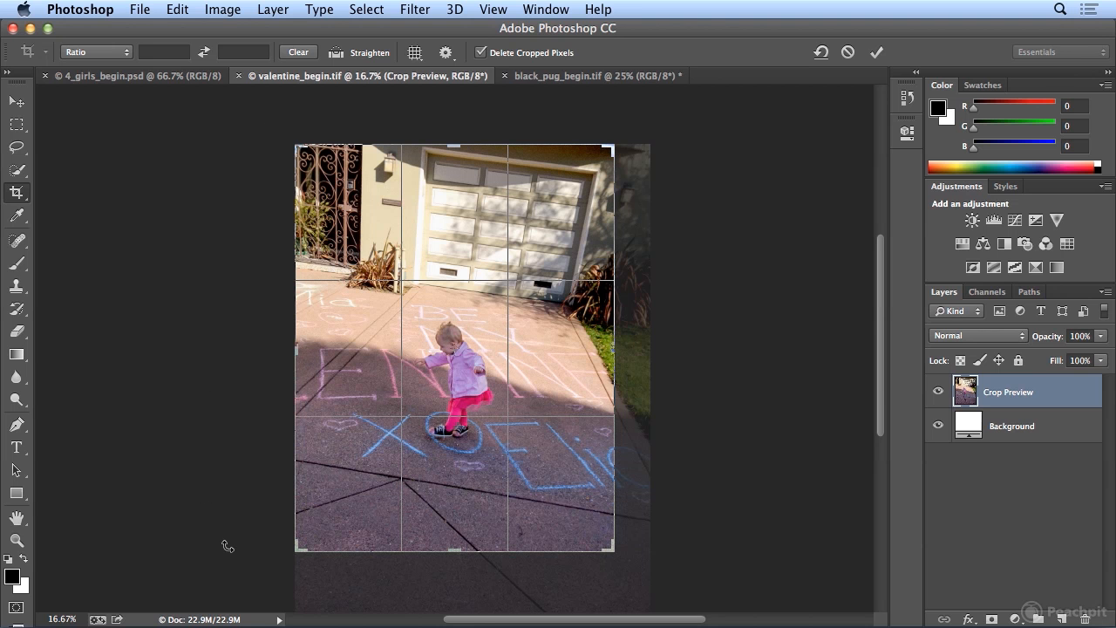
left_click_drag(227, 546, 219, 517)
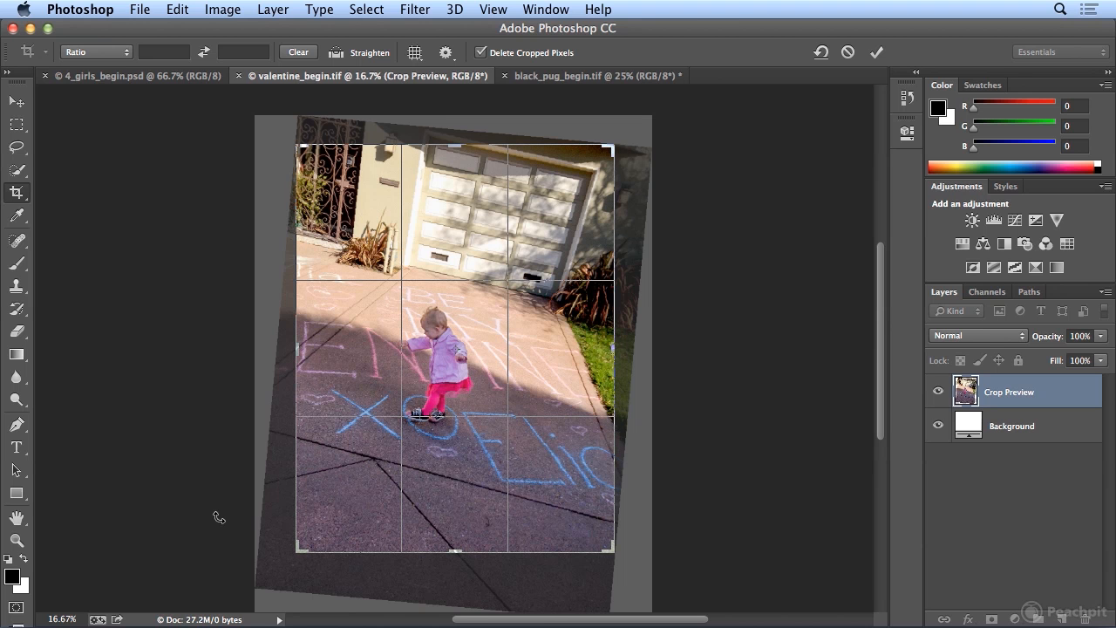
left_click_drag(219, 518, 226, 543)
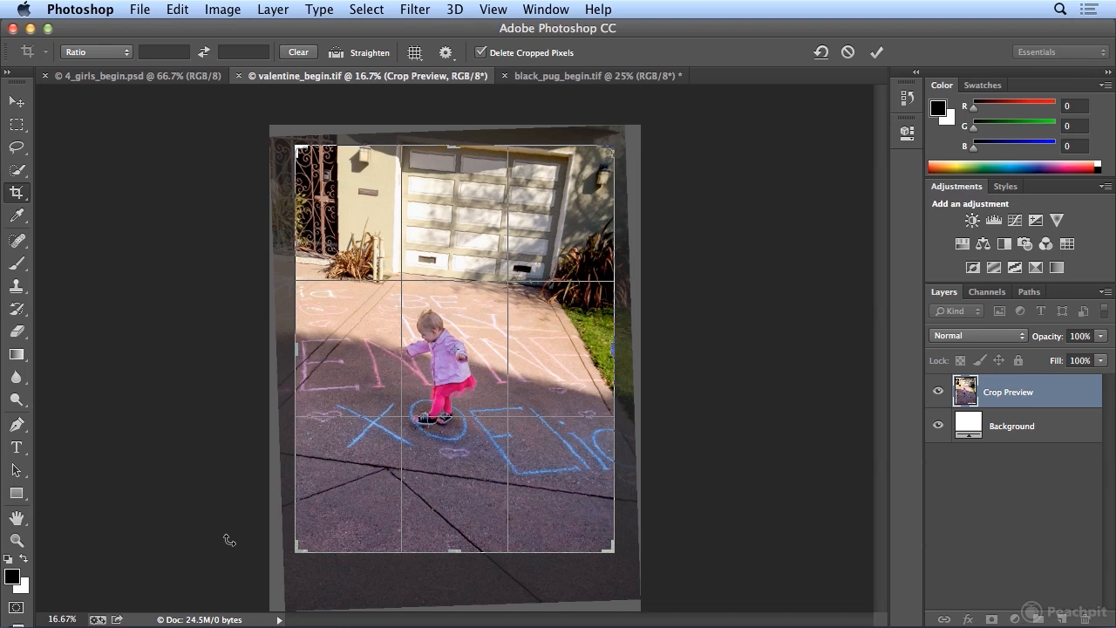
left_click_drag(224, 486, 233, 514)
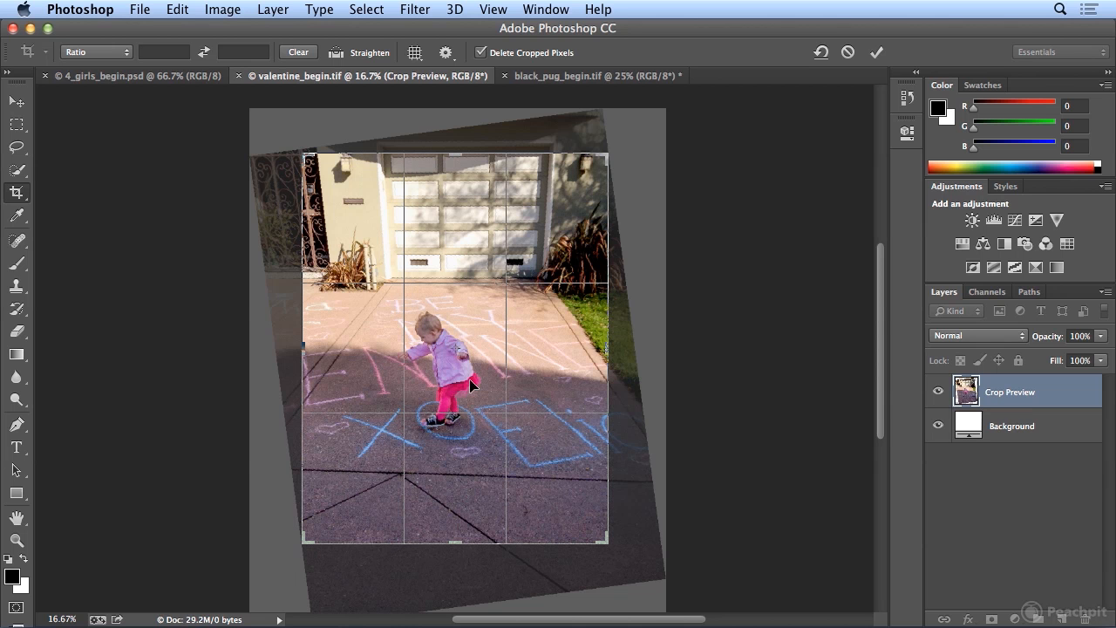
mouse_move(182, 478)
left_mouse_down()
mouse_move(189, 493)
mouse_move(188, 484)
left_mouse_up()
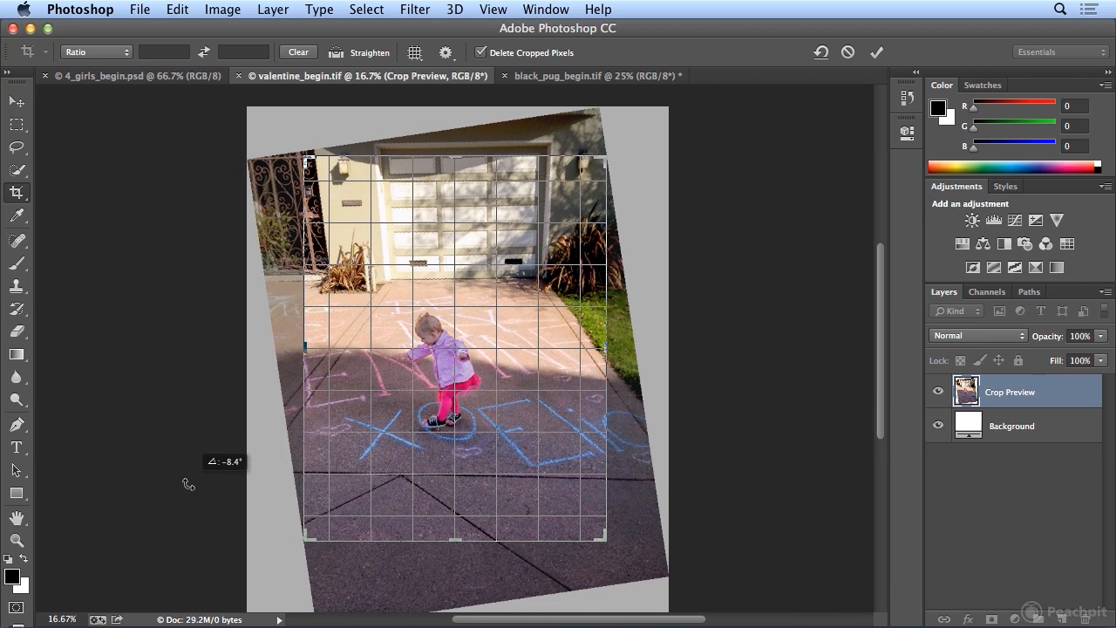
mouse_move(188, 484)
left_mouse_down()
mouse_move(195, 501)
mouse_move(175, 466)
mouse_move(191, 495)
left_mouse_up()
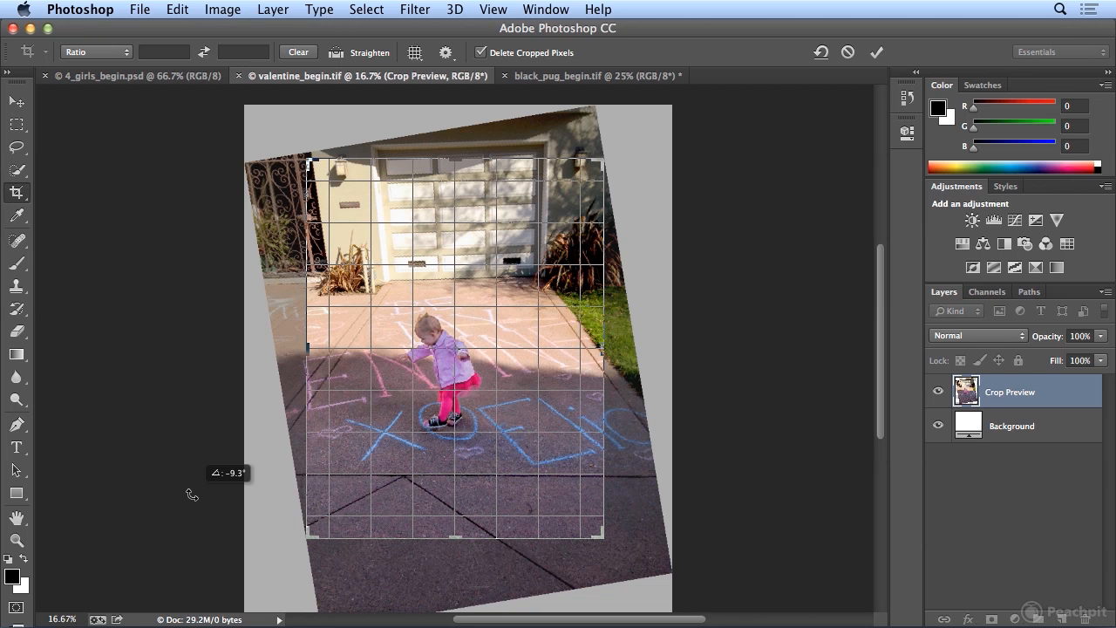
left_click_drag(192, 494, 192, 495)
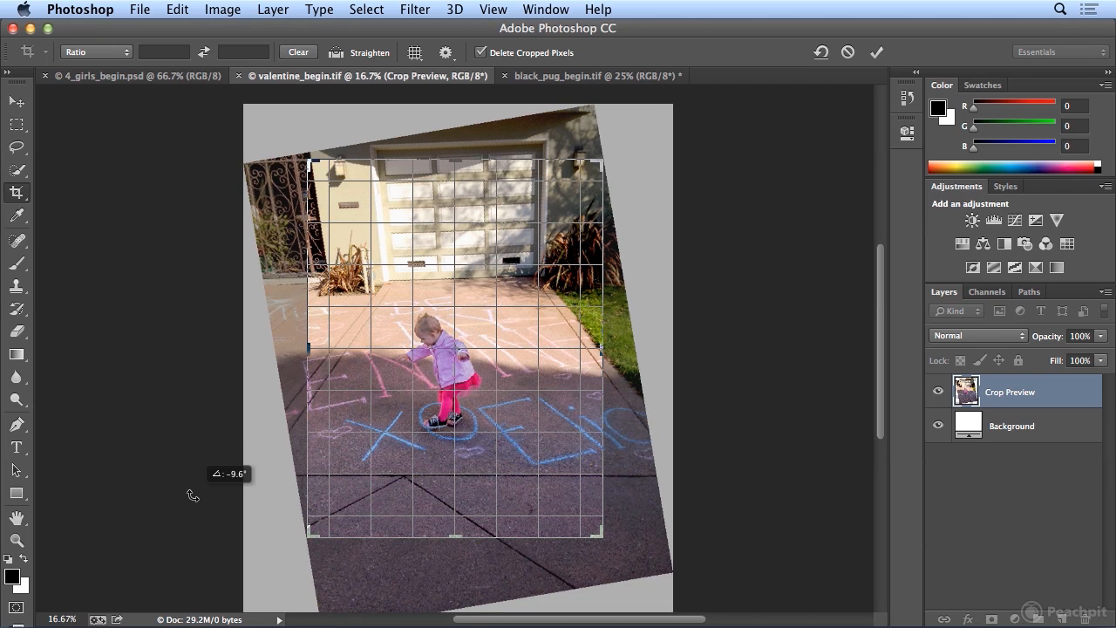
left_click_drag(192, 495, 193, 495)
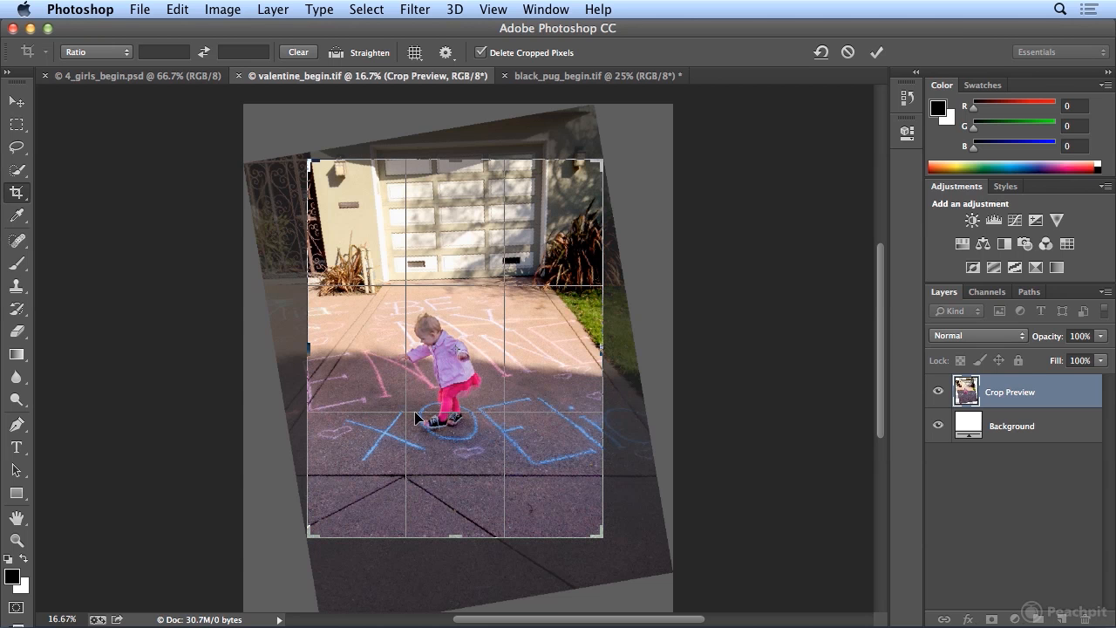
- Widen the crop past the rotated photo's upper-right edge, trim the pavement at the bottom, and apply the crop
left_click_drag(602, 161, 618, 150)
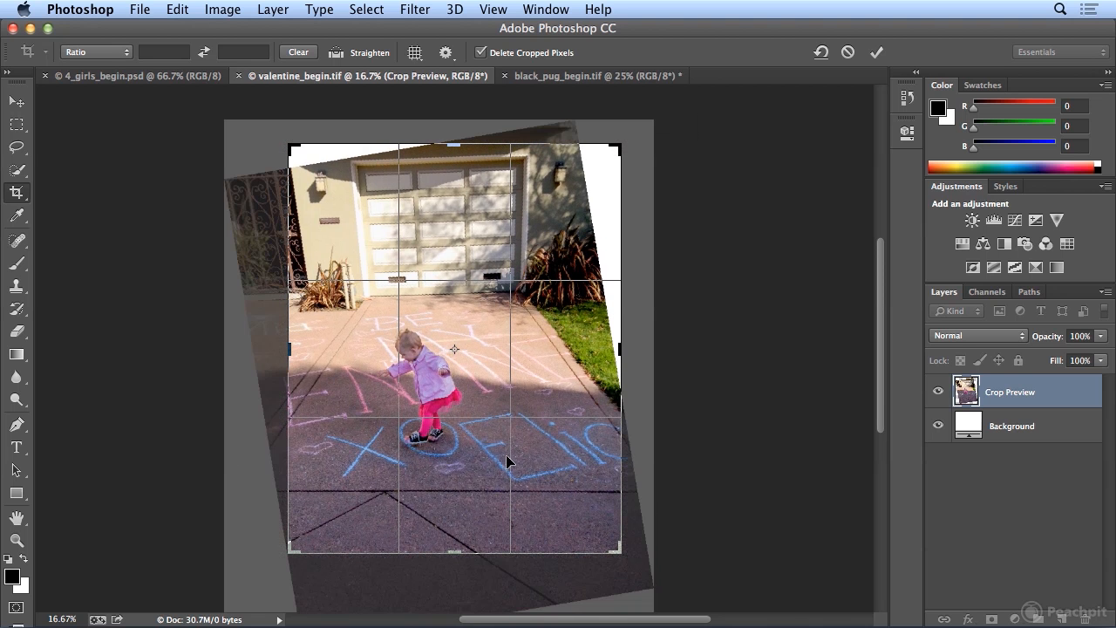
left_click_drag(453, 555, 453, 535)
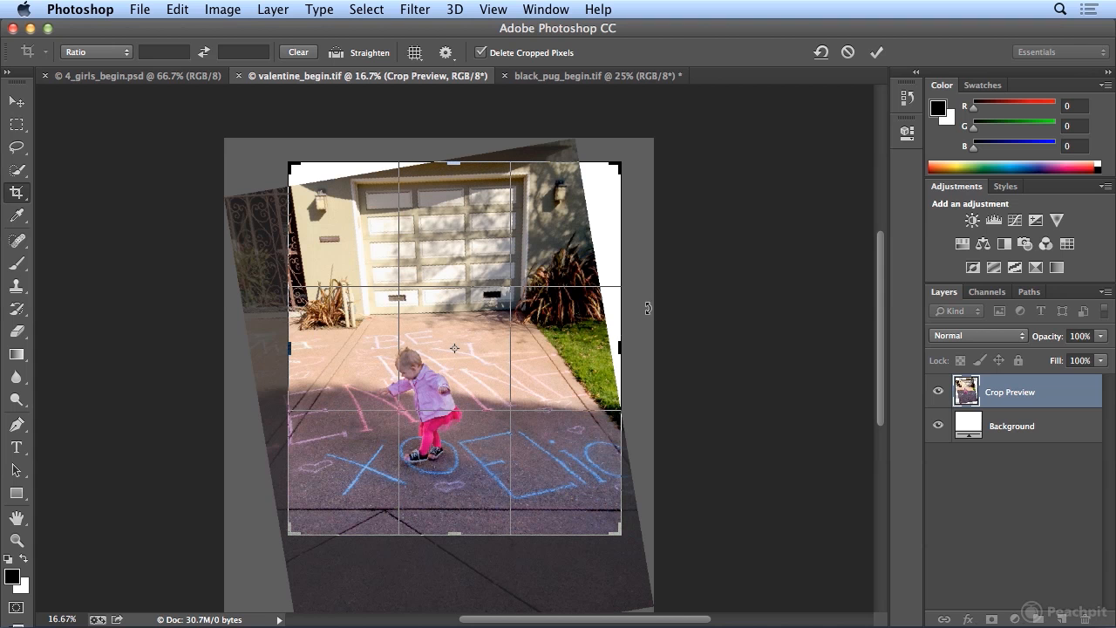
left_click_drag(617, 347, 615, 347)
left_click_drag(456, 162, 456, 165)
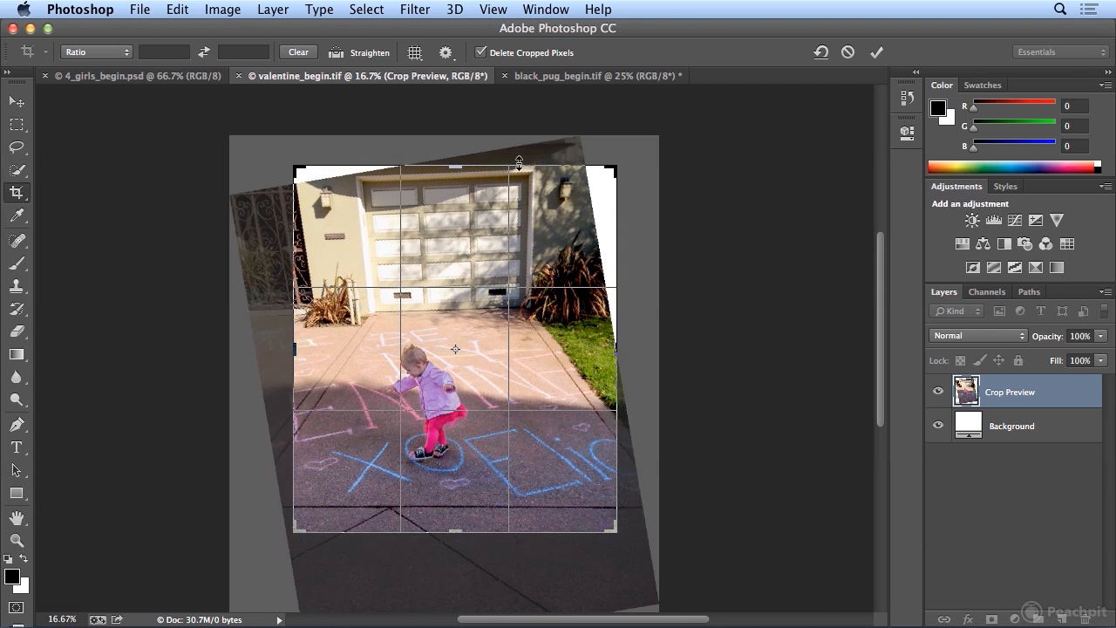
key("Return")
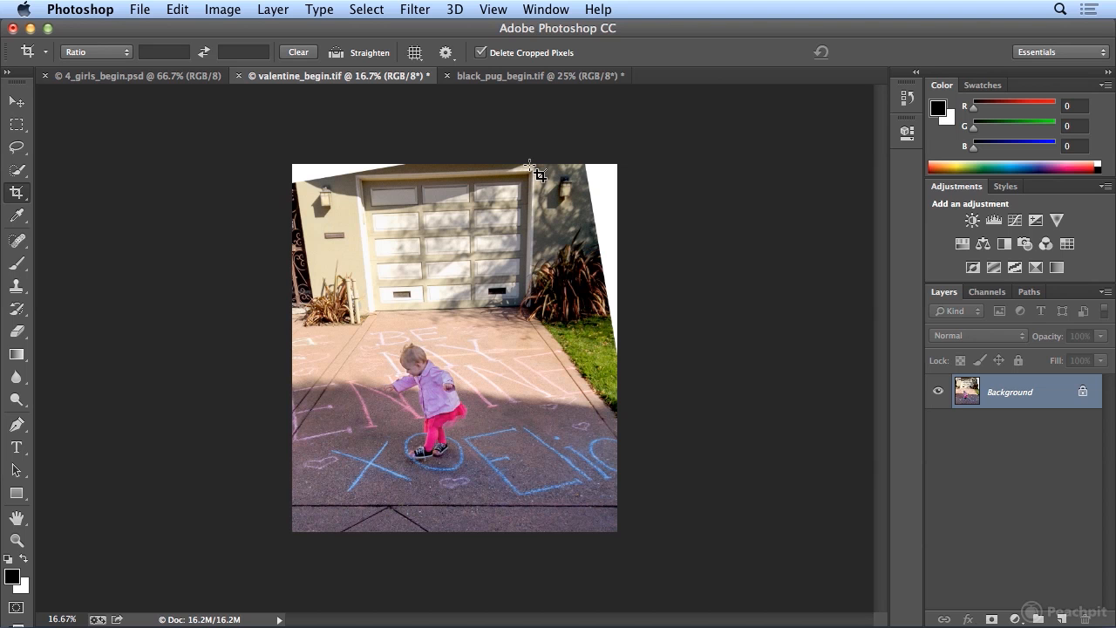
- In black_pug_begin.tif, step backward to before the crop and step forward again to compare both states
left_click(546, 78)
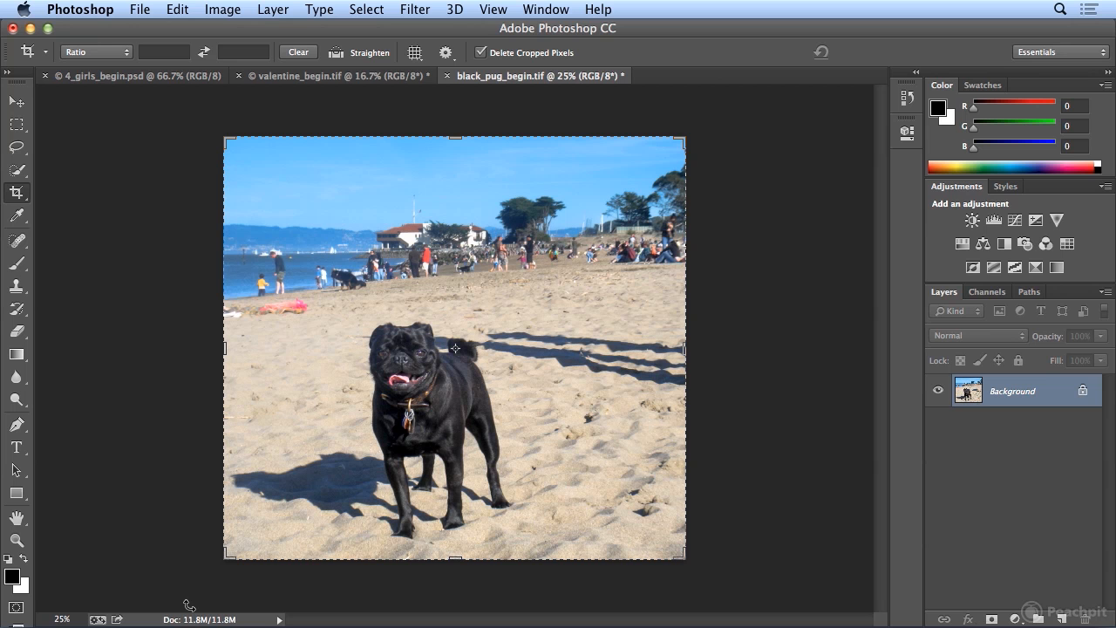
left_click(177, 9)
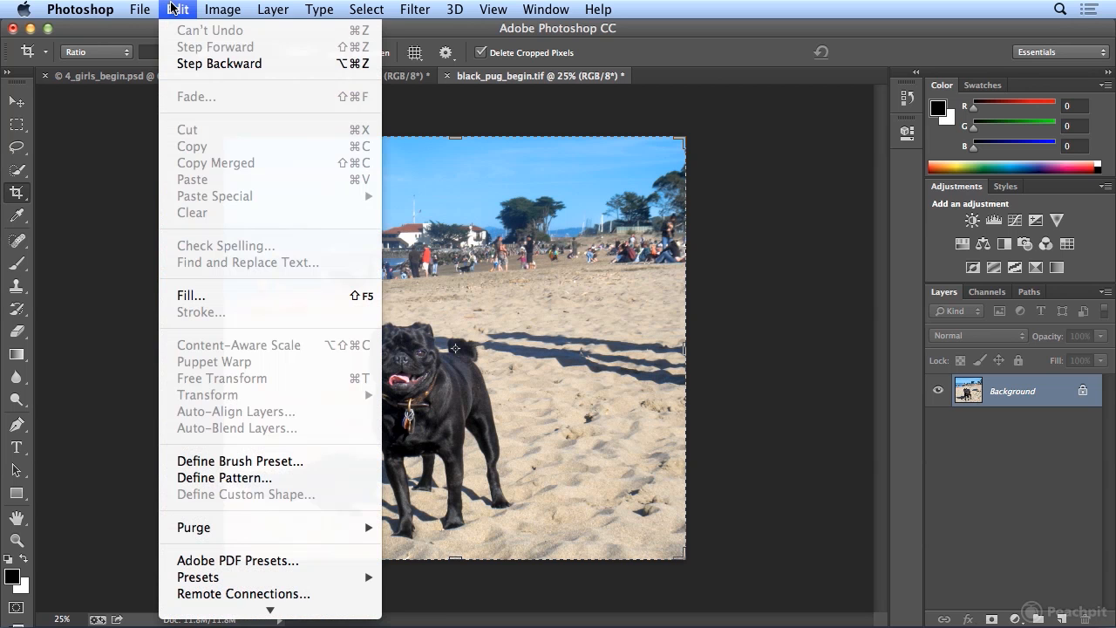
left_click(180, 63)
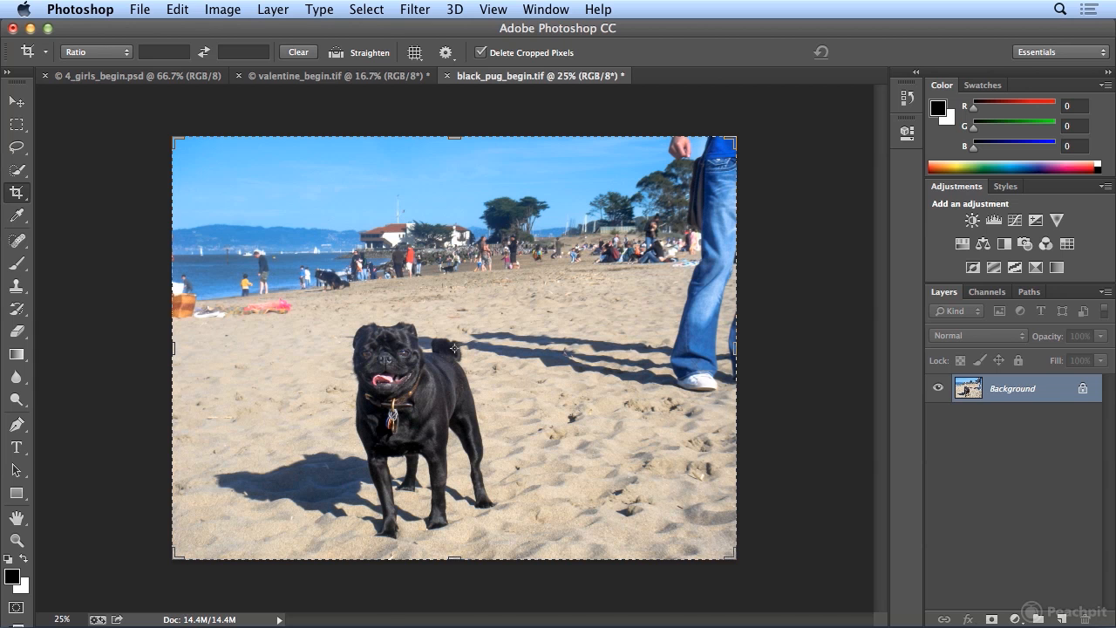
left_click(176, 11)
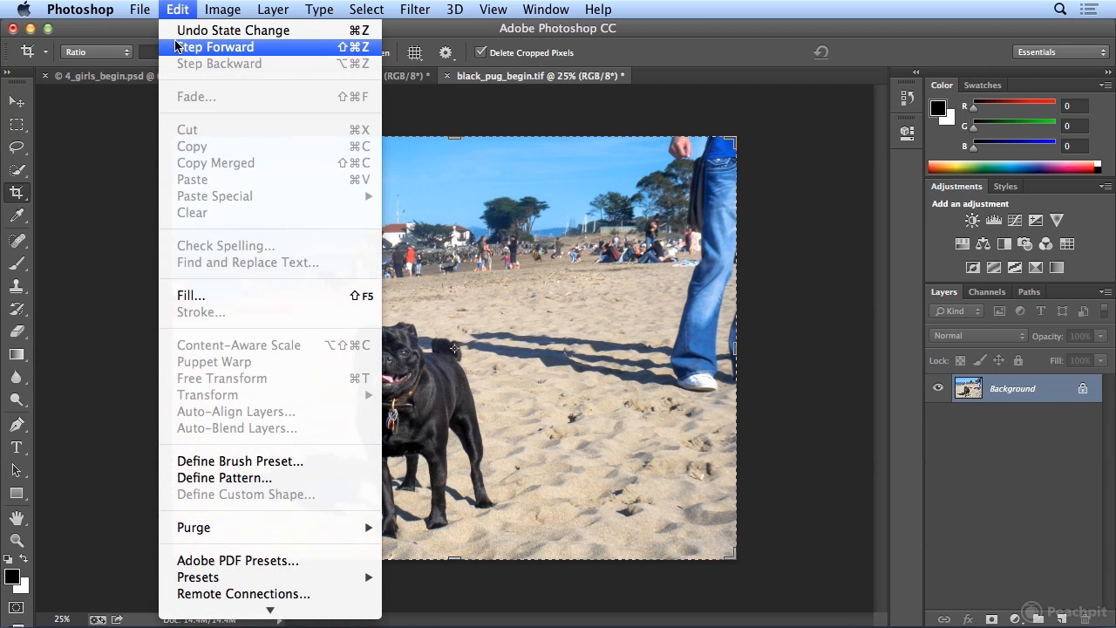
left_click(177, 46)
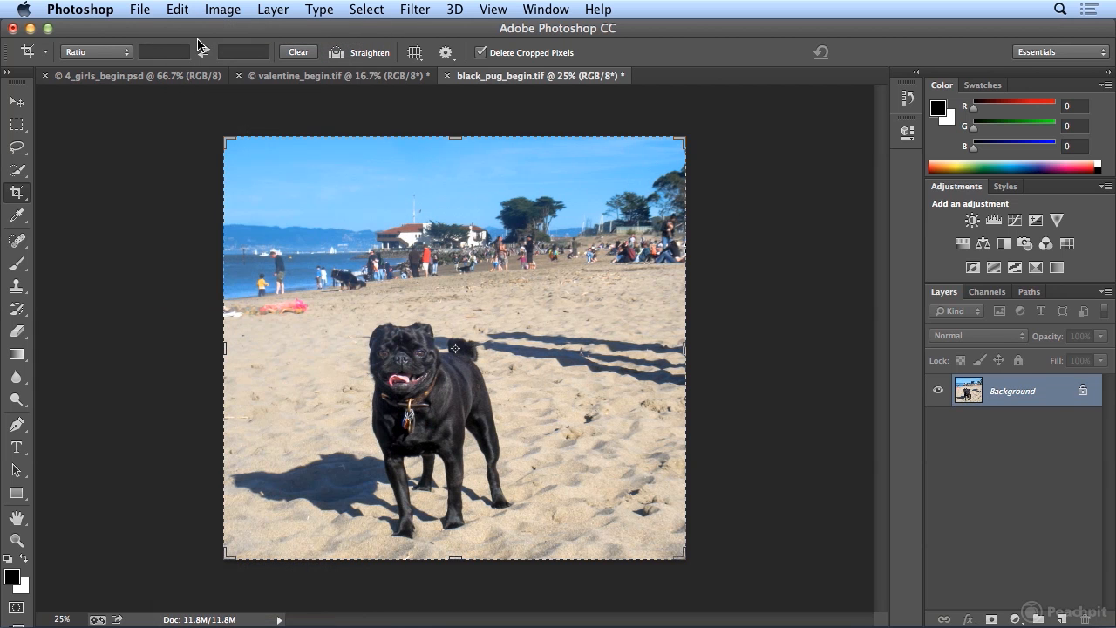
- In valentine_begin.tif, step backward to the uncropped, tilted photo and step forward to the cropped version for comparison
left_click(290, 76)
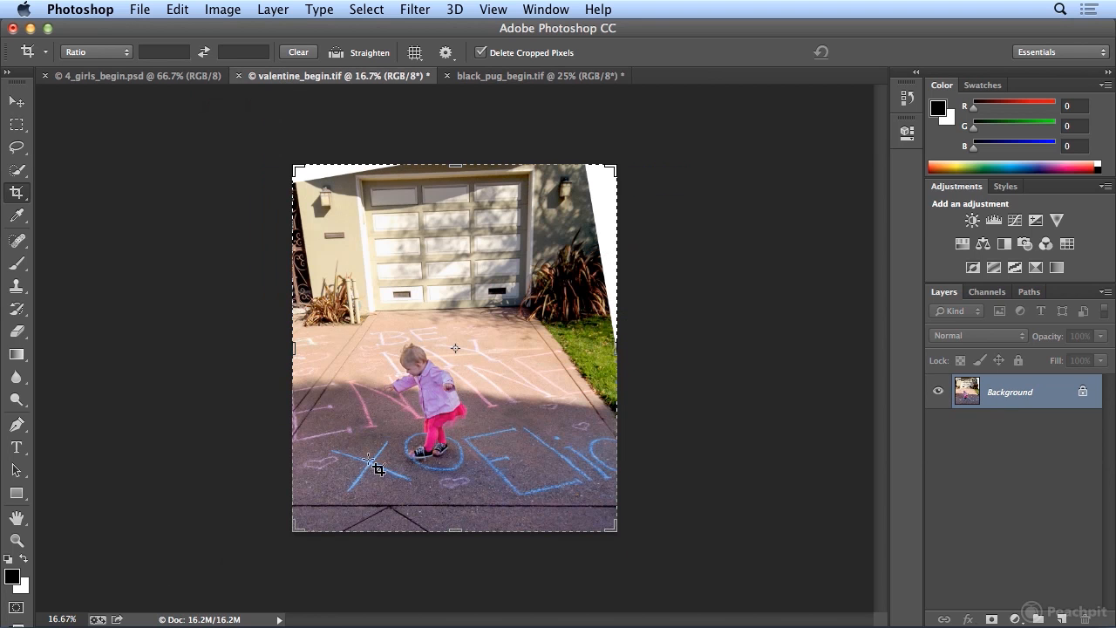
left_click(177, 10)
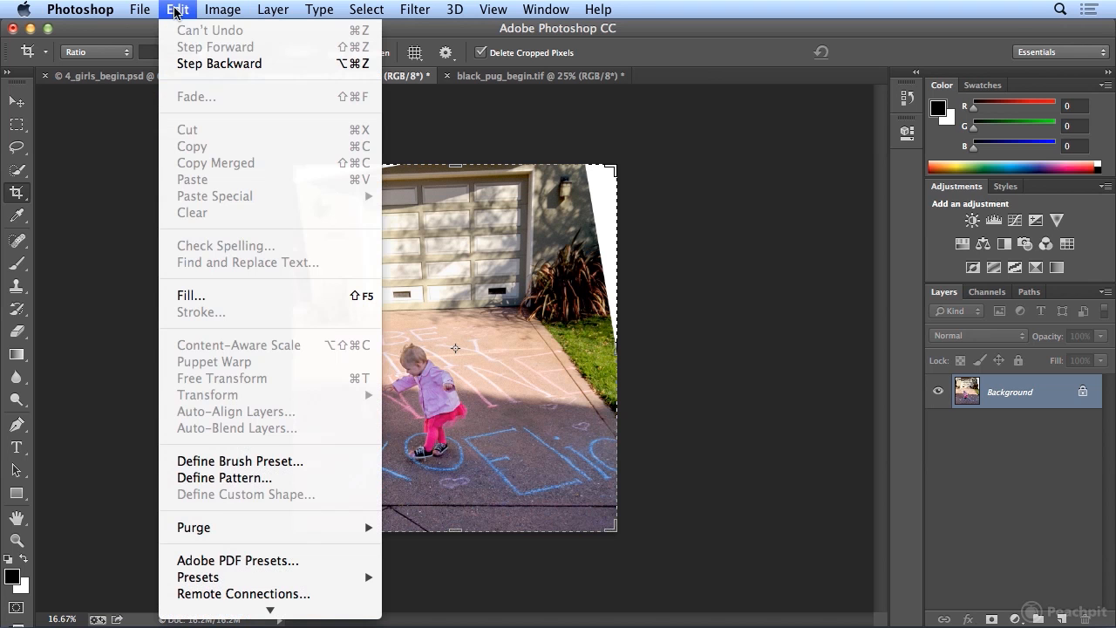
left_click(185, 63)
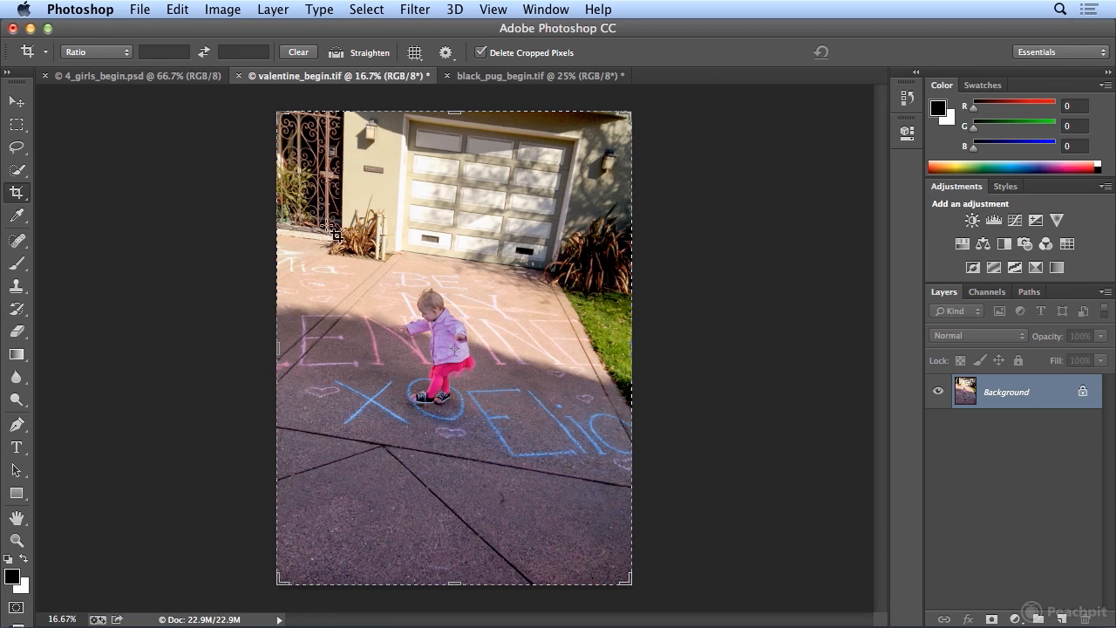
left_click(183, 11)
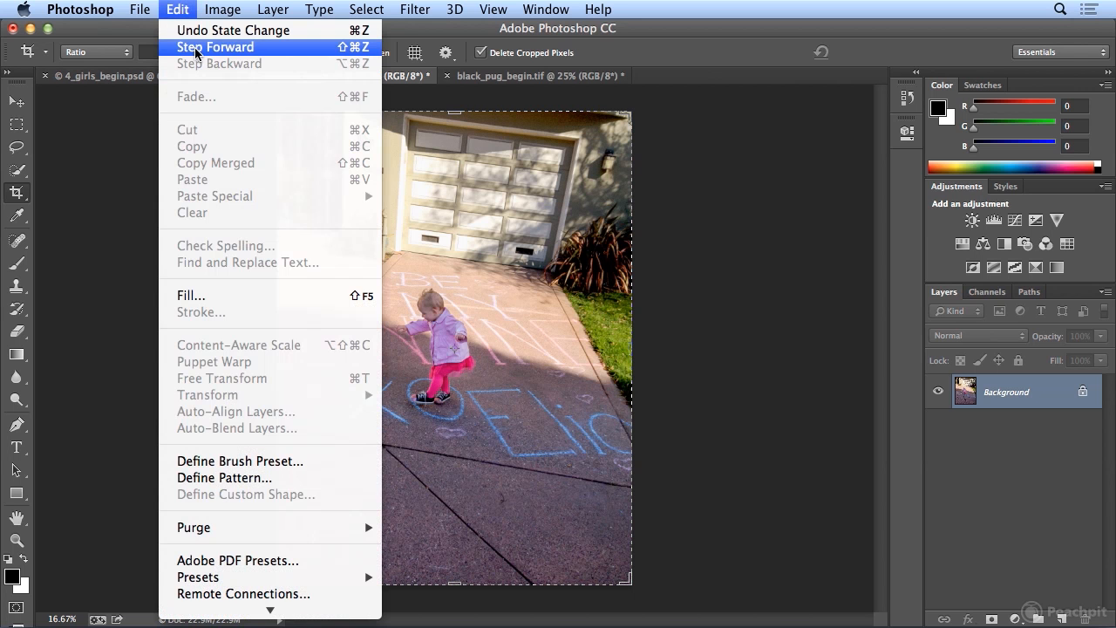
left_click(197, 47)
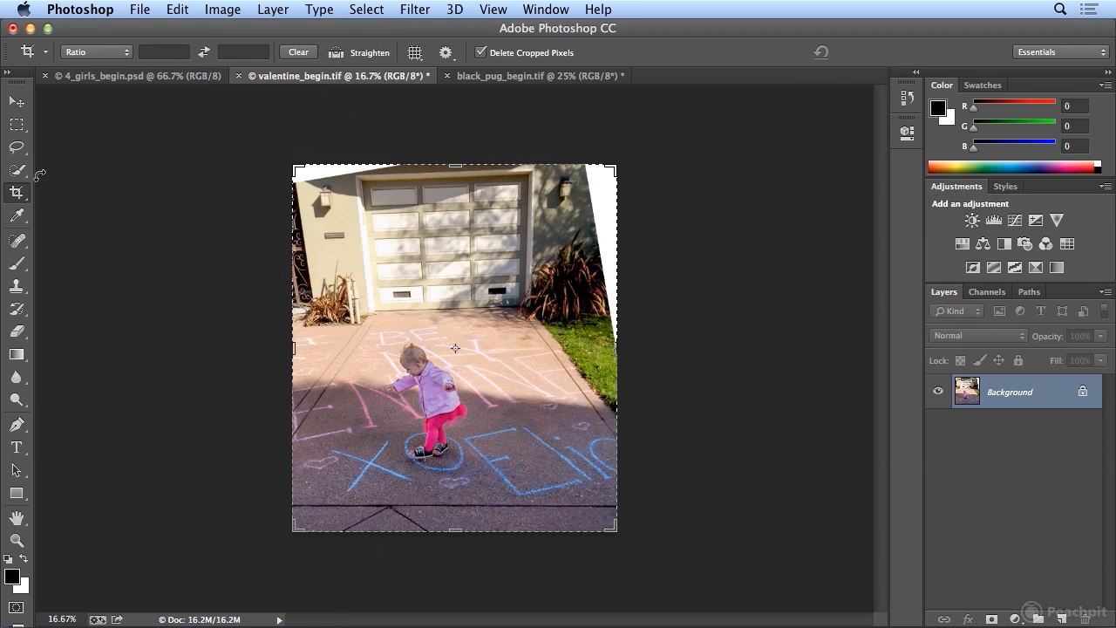
- Select the two blank white wedges at the valentine photo's upper-right and upper-left corners with the Quick Selection tool
left_click(16, 170)
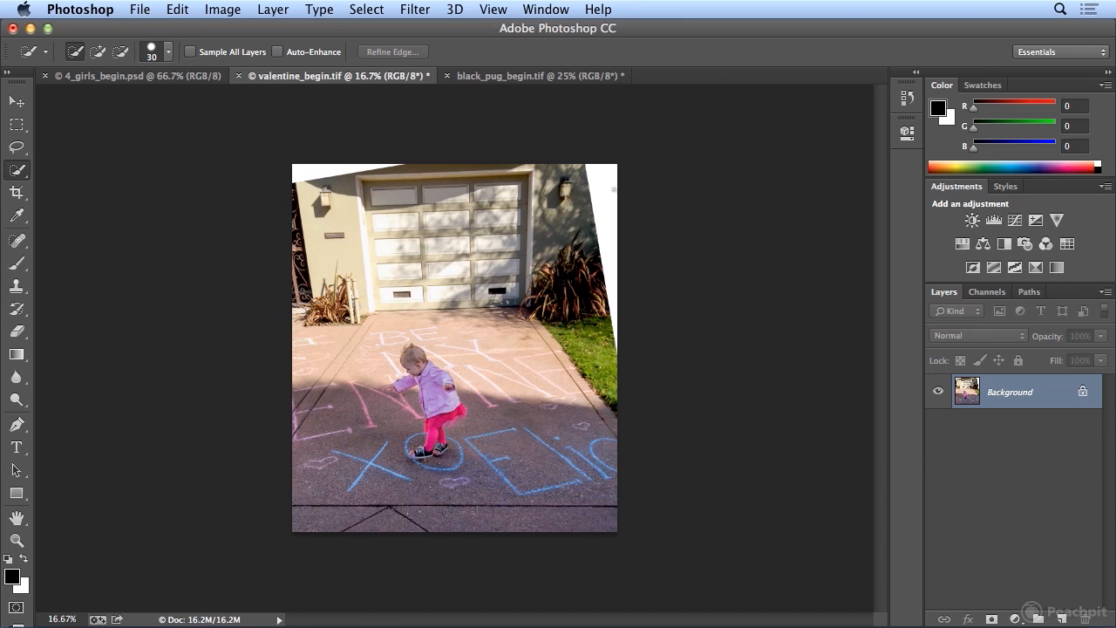
left_click_drag(600, 172, 607, 248)
left_click_drag(331, 169, 290, 177)
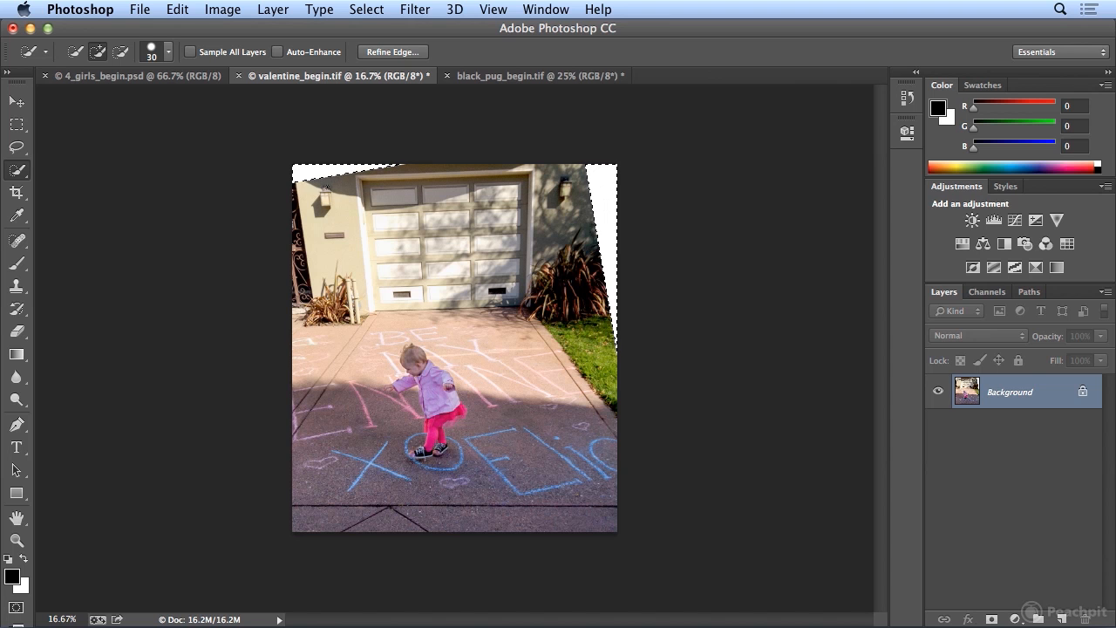
- Expand the selection of the white corner areas by 10 pixels
left_click(363, 10)
mouse_move(428, 250)
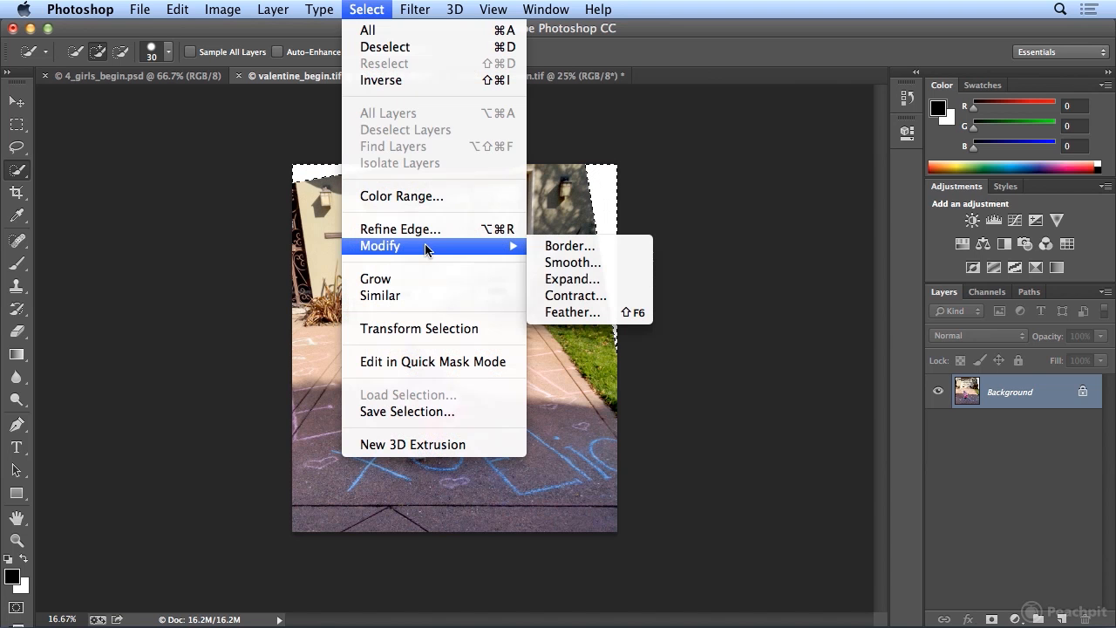
left_click(643, 277)
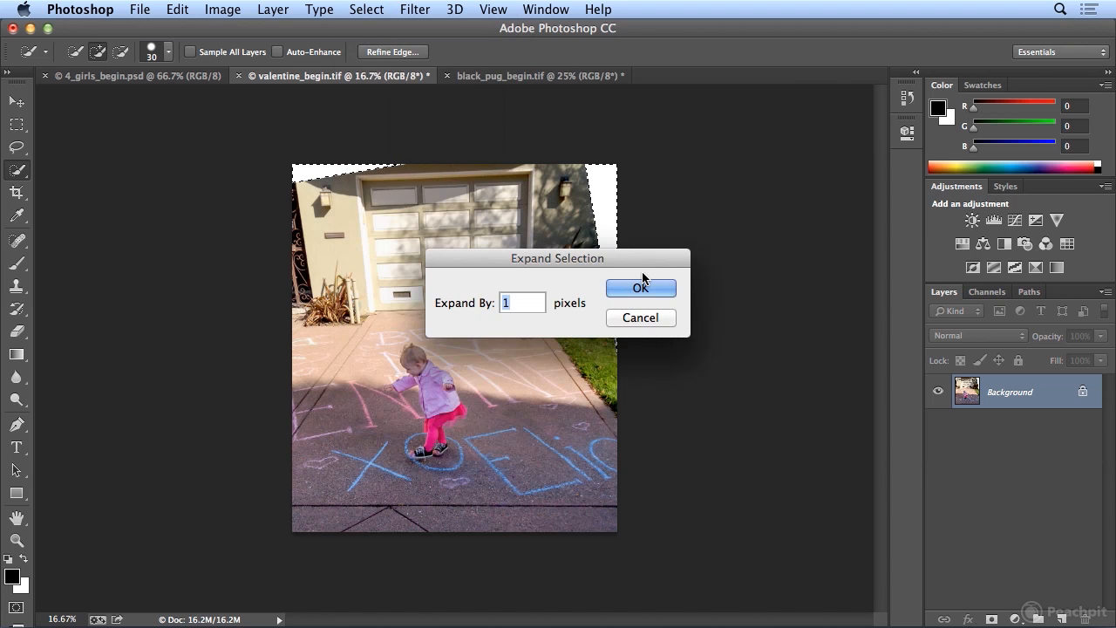
type("10")
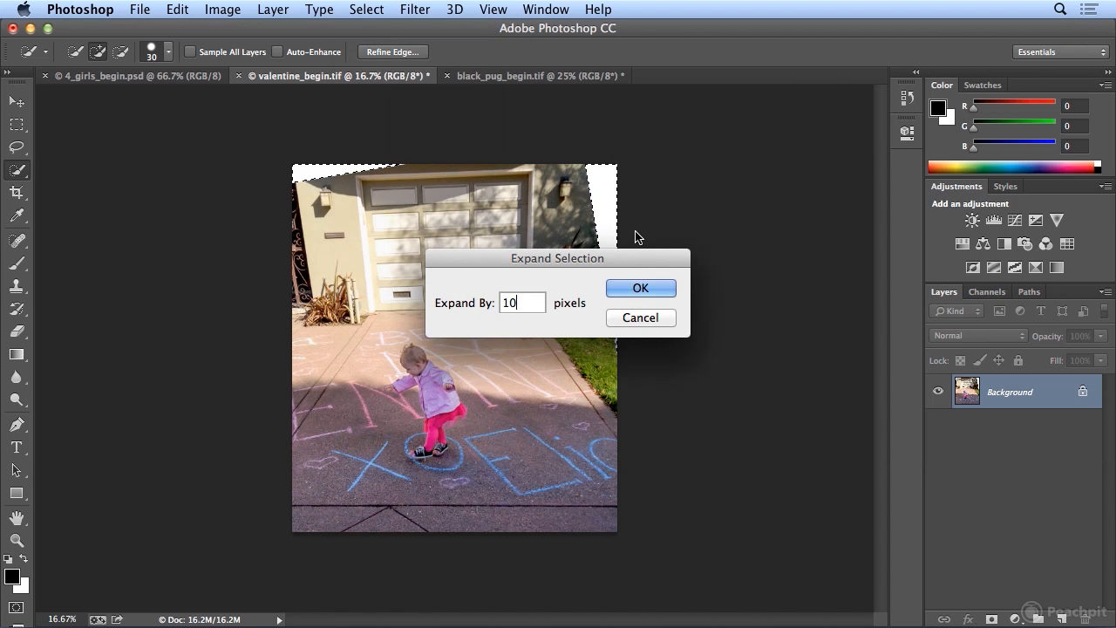
left_click(636, 287)
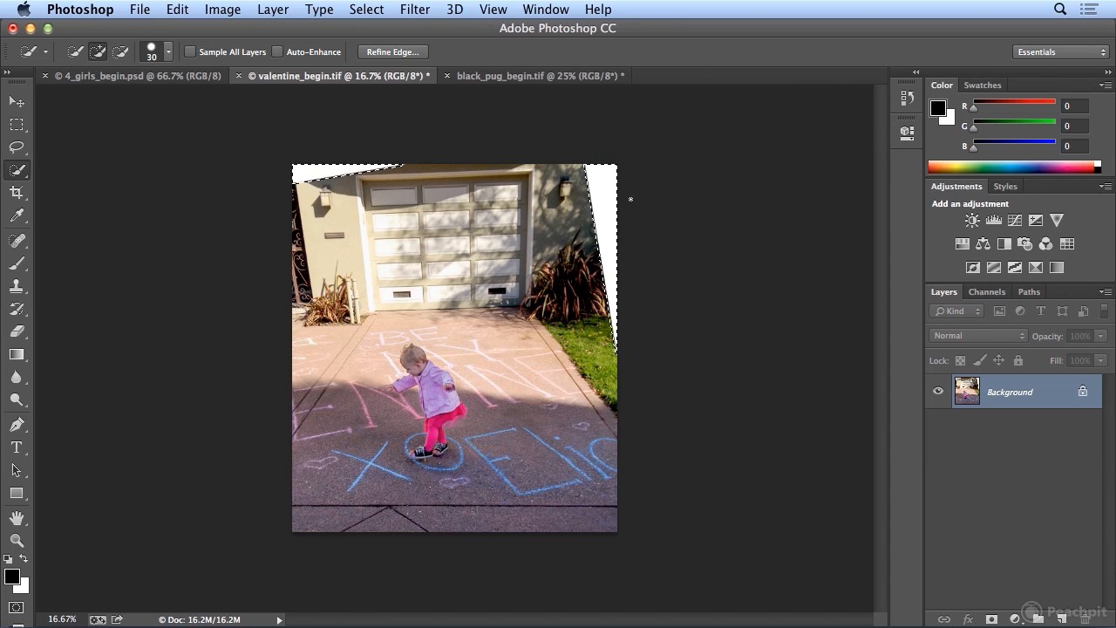
- Fill the selected corners using Content-Aware in Normal mode at 100% opacity, and deselect
left_click(178, 9)
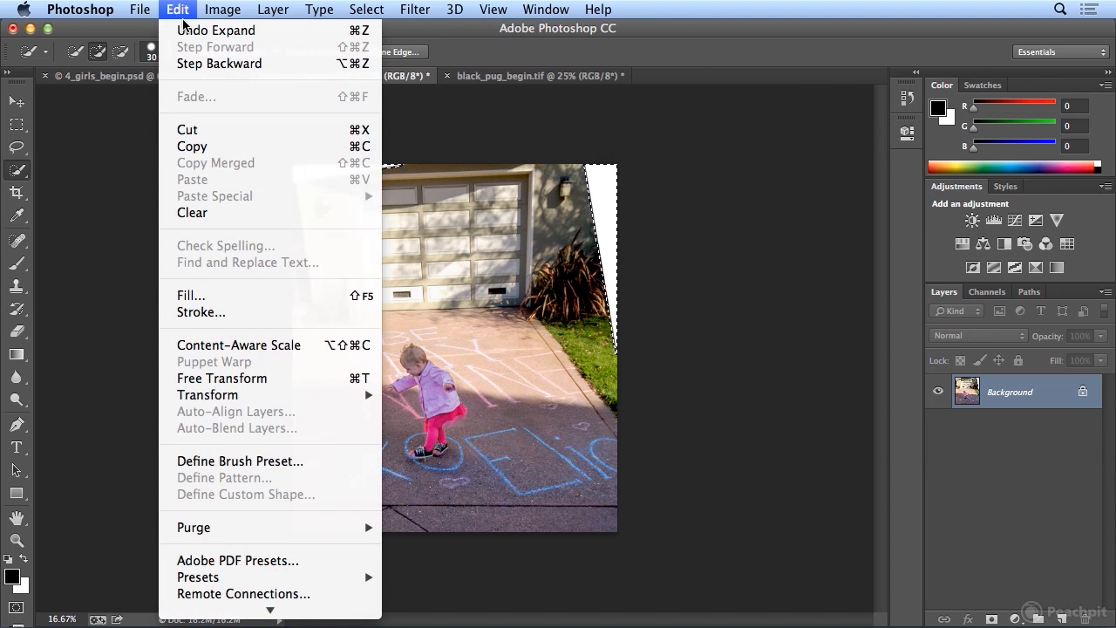
left_click(220, 295)
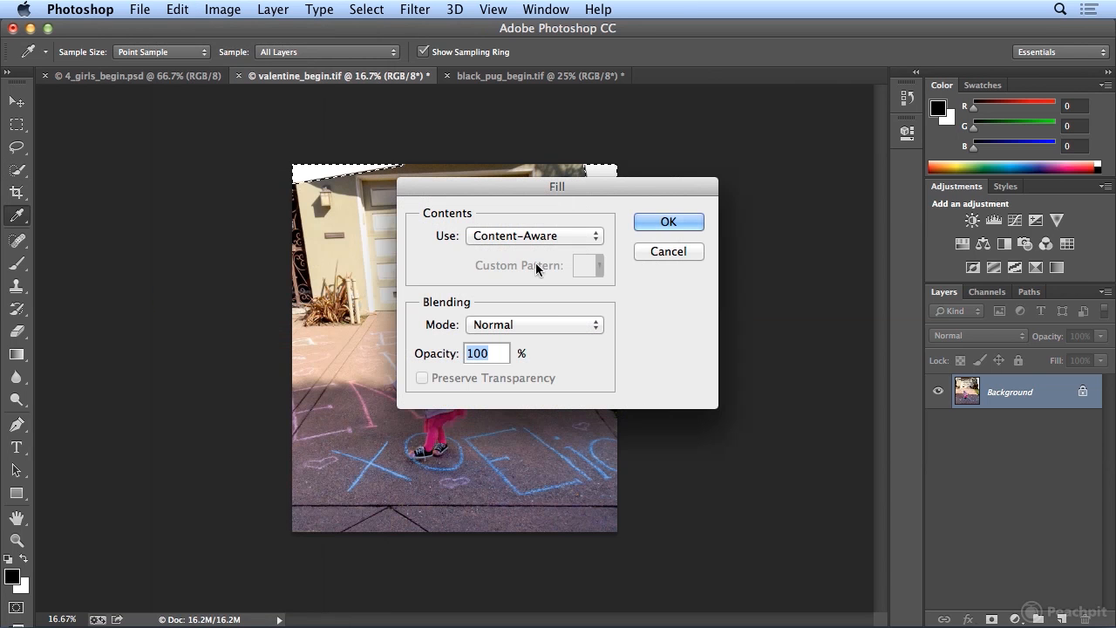
left_click(665, 221)
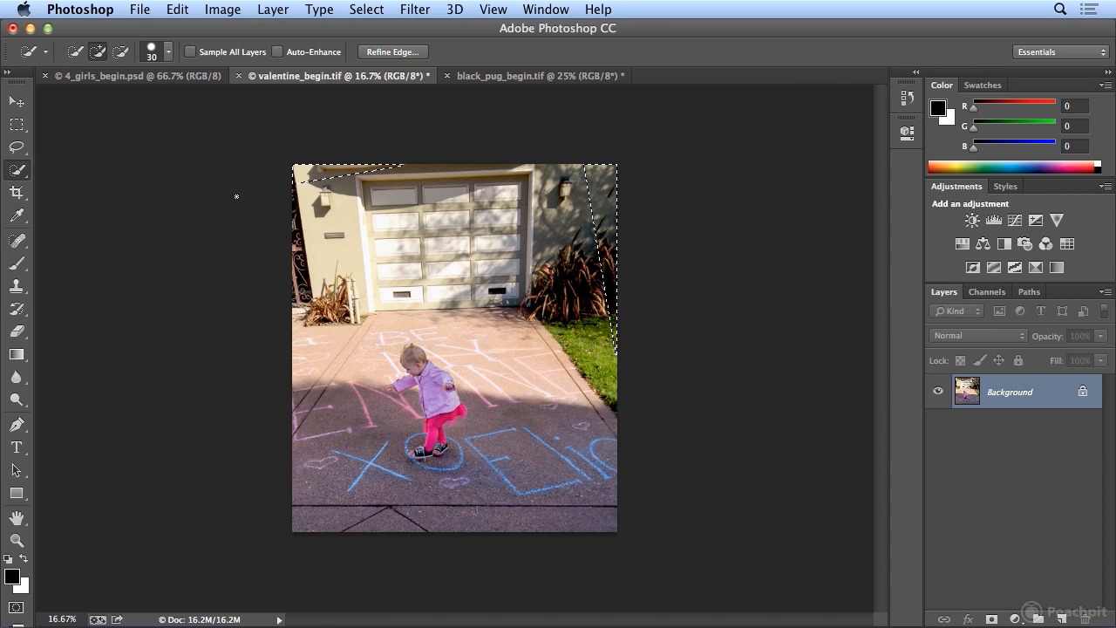
left_click(367, 8)
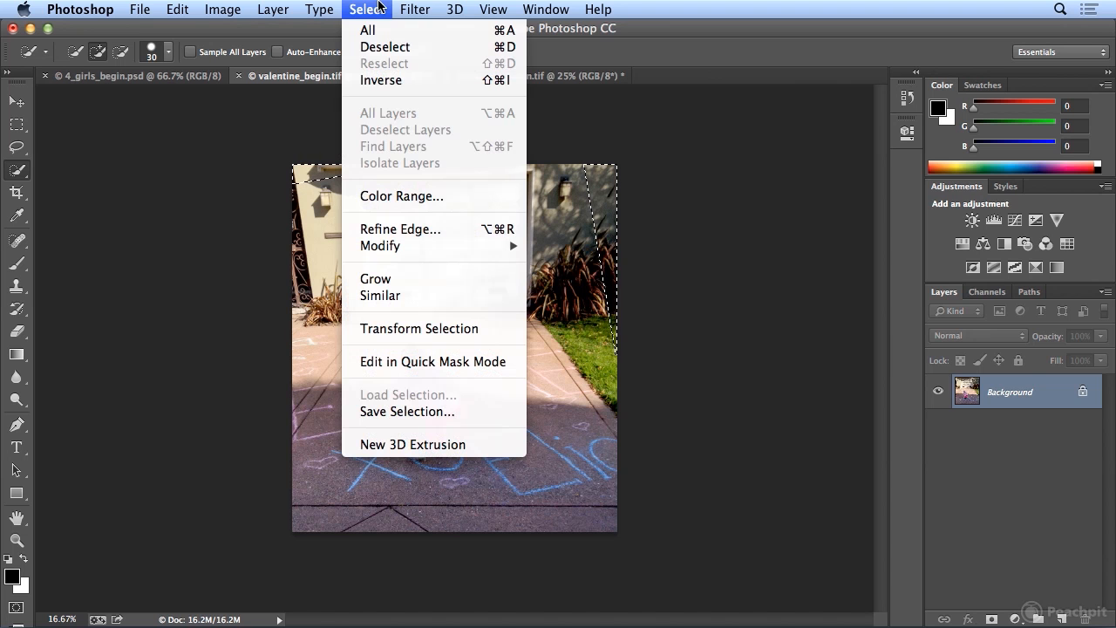
left_click(381, 47)
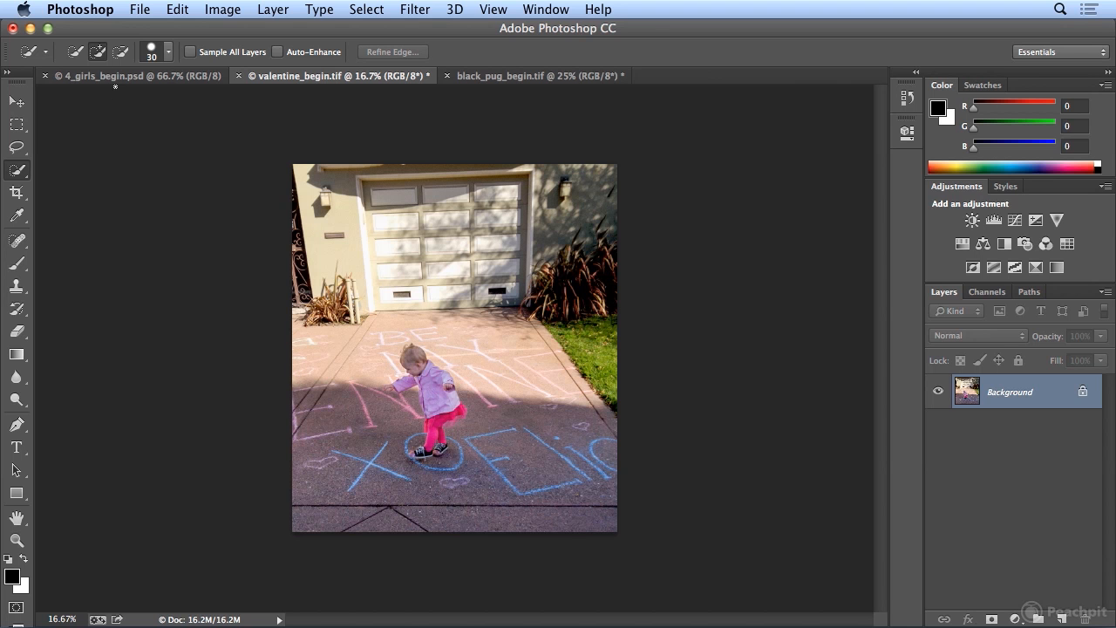
- Run the automated Crop and Straighten Photos command on the scanned picture in 4_girls_begin.psd
left_click(118, 79)
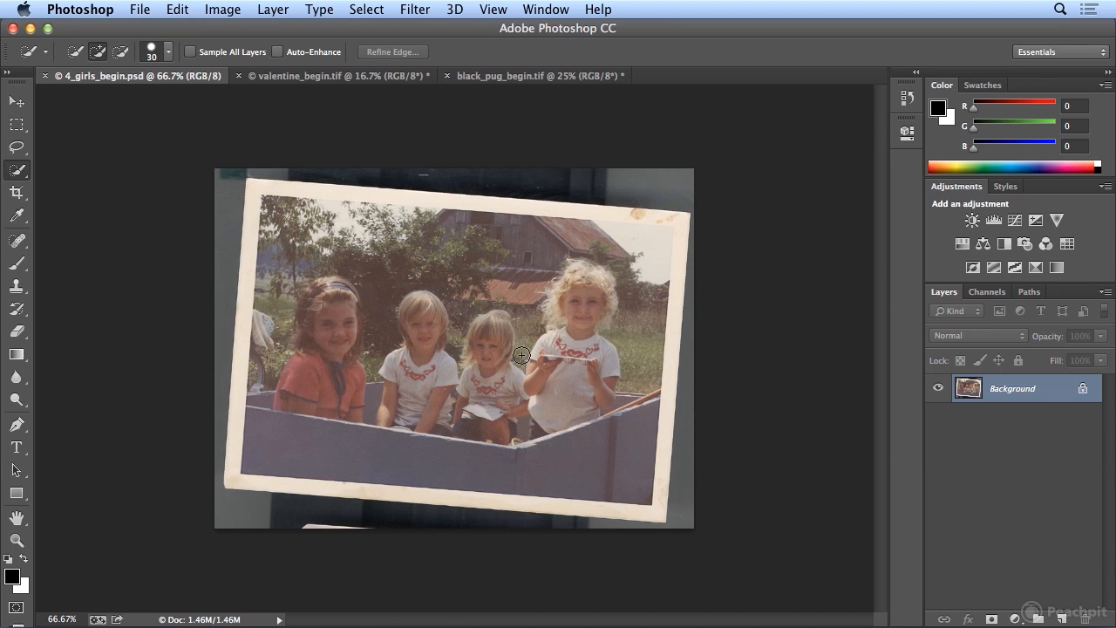
left_click(148, 11)
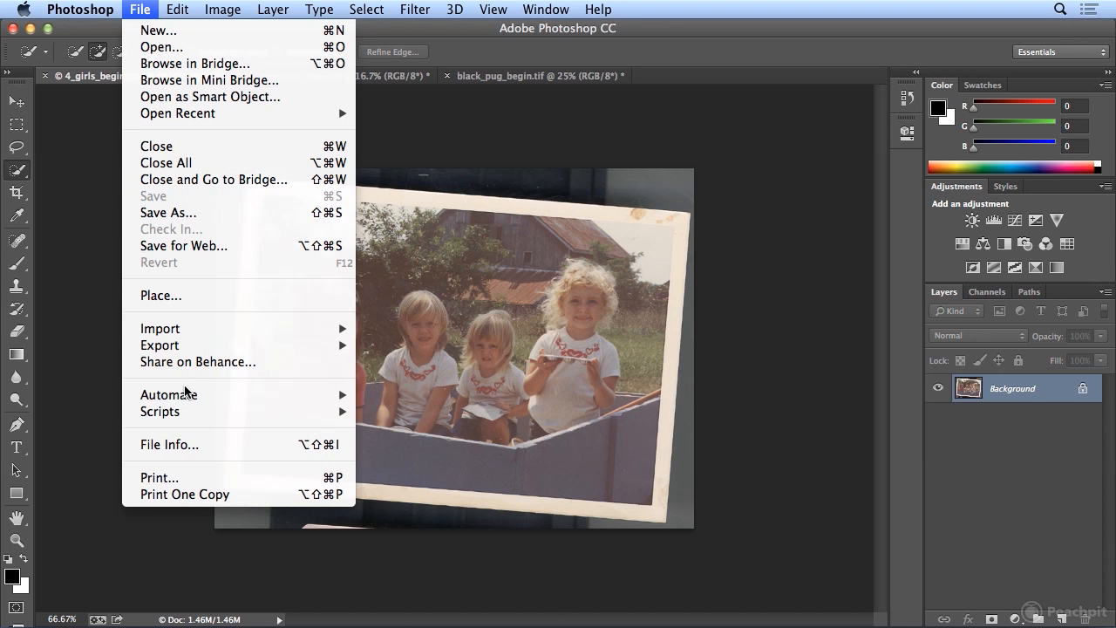
mouse_move(189, 394)
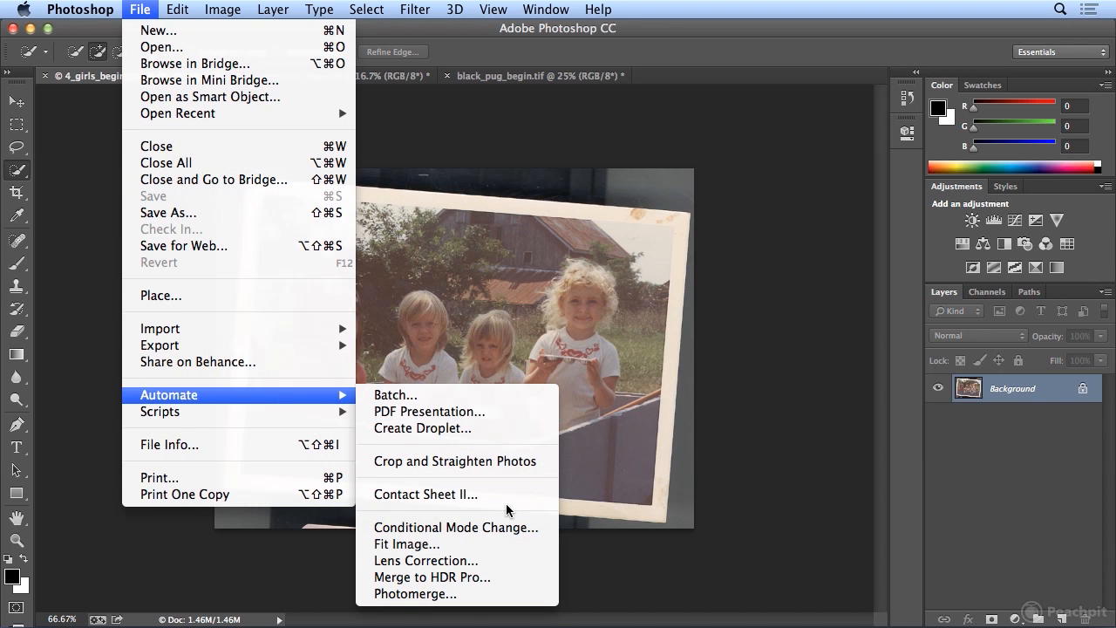
left_click(549, 462)
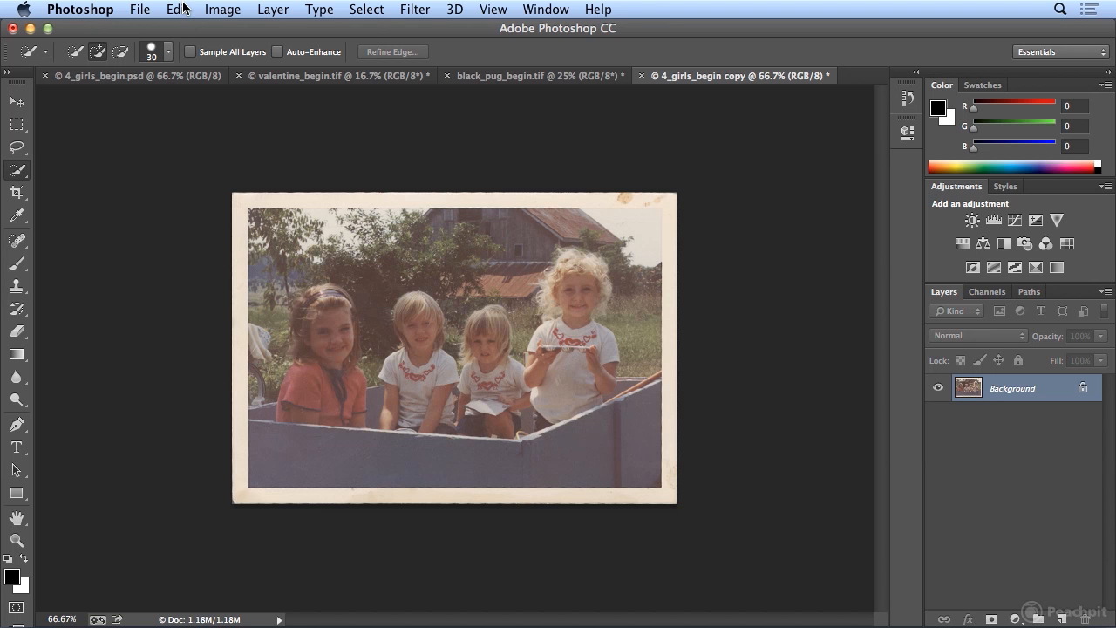
- Correct the straightened copy of the girls' photo with Auto Color, Auto Tone and Auto Contrast
left_click(222, 9)
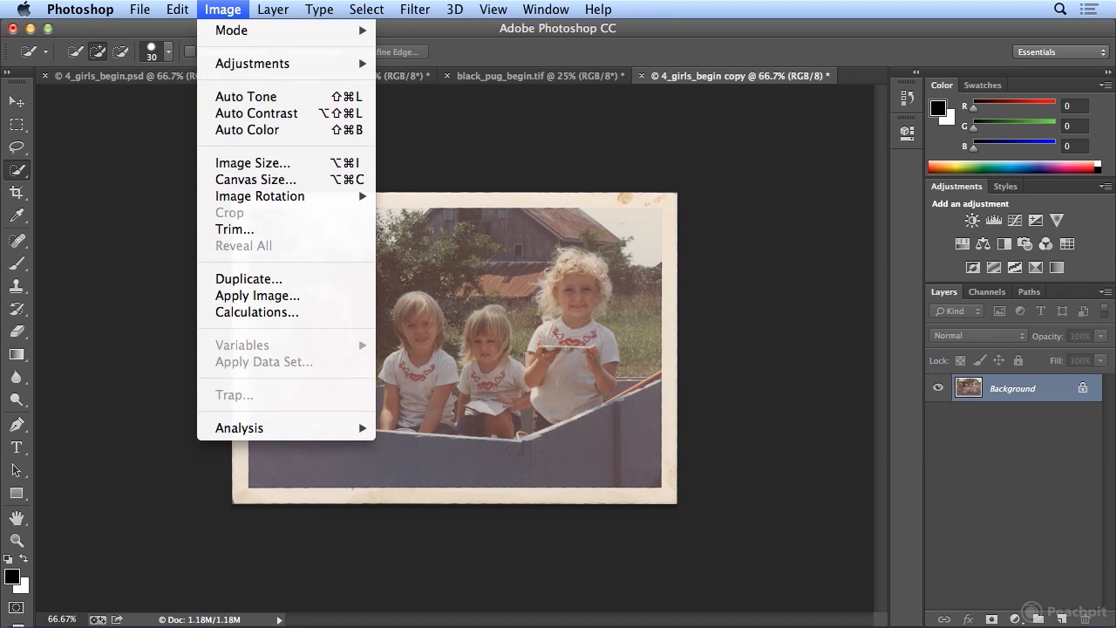
left_click(239, 130)
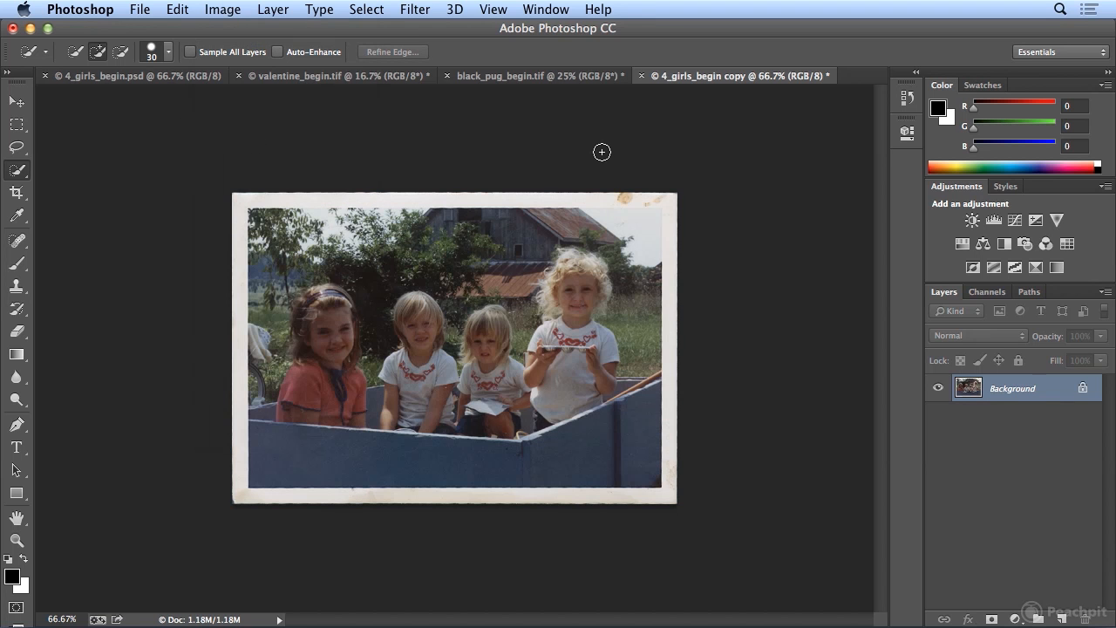
left_click(223, 10)
left_click(232, 95)
left_click(223, 10)
left_click(240, 114)
- Compare the corrected girls' photo with its Crop state and its original snapshot in the history, returning to the Auto Contrast state
left_click(907, 97)
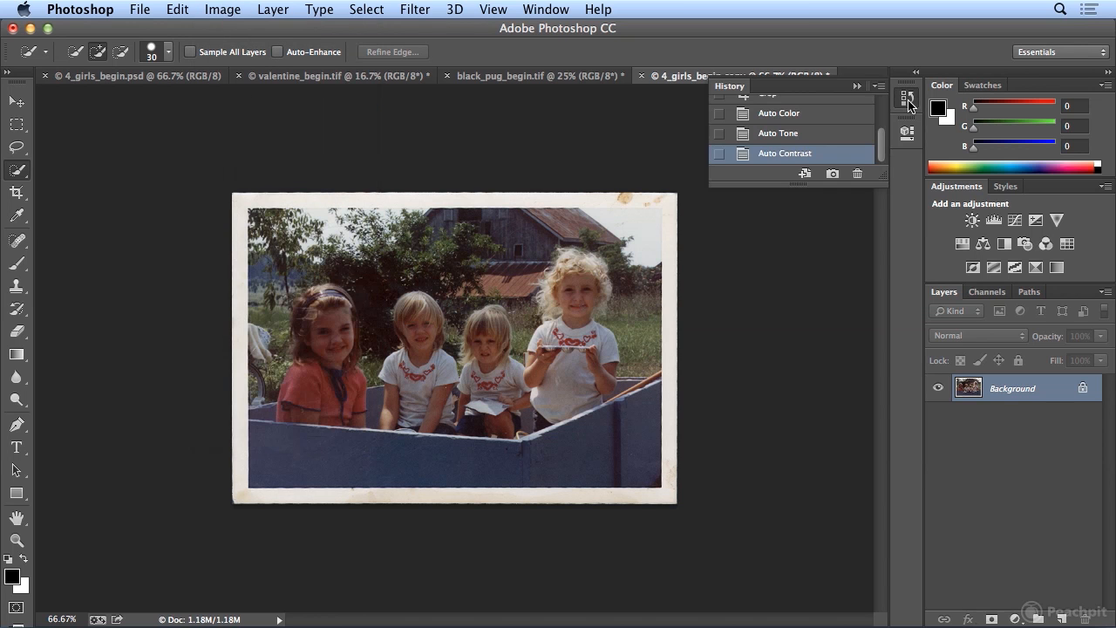
left_click_drag(883, 172, 883, 404)
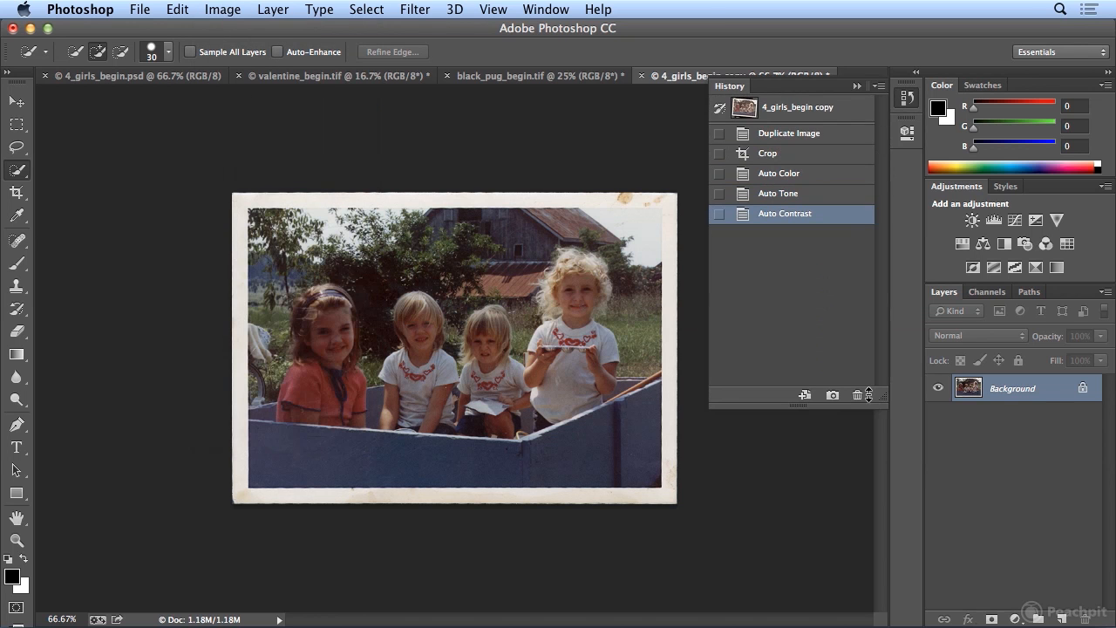
left_click(811, 154)
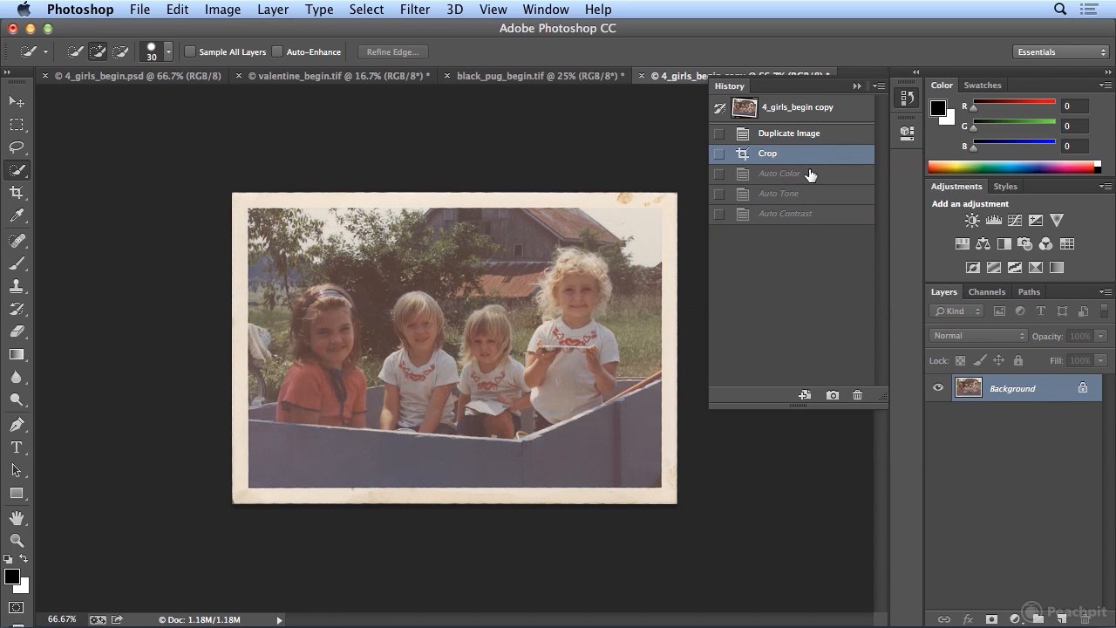
left_click(809, 216)
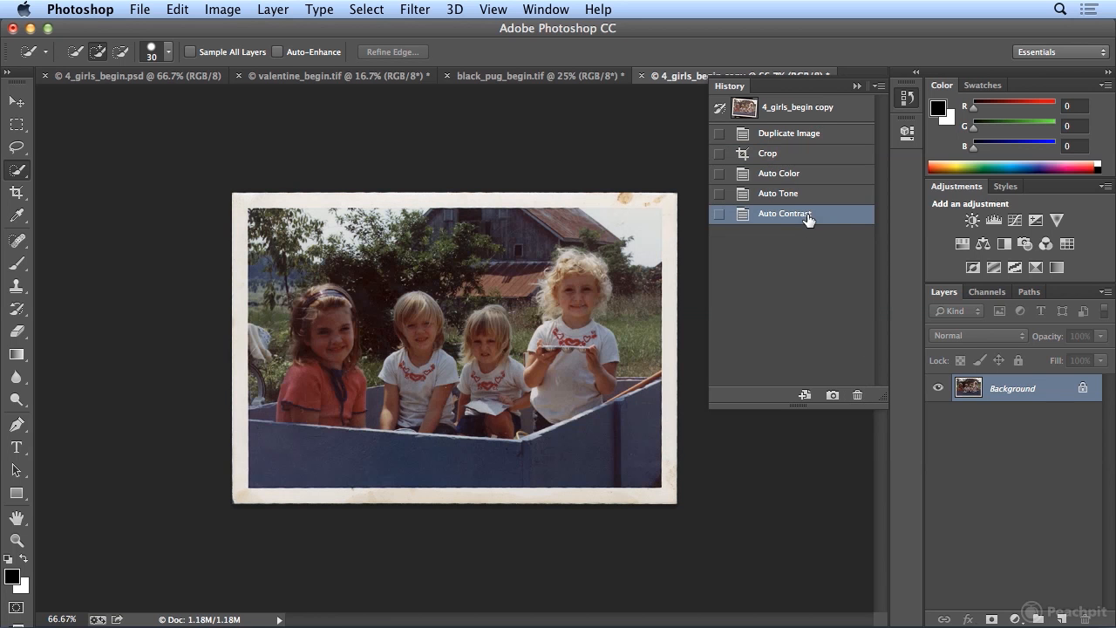
left_click(820, 116)
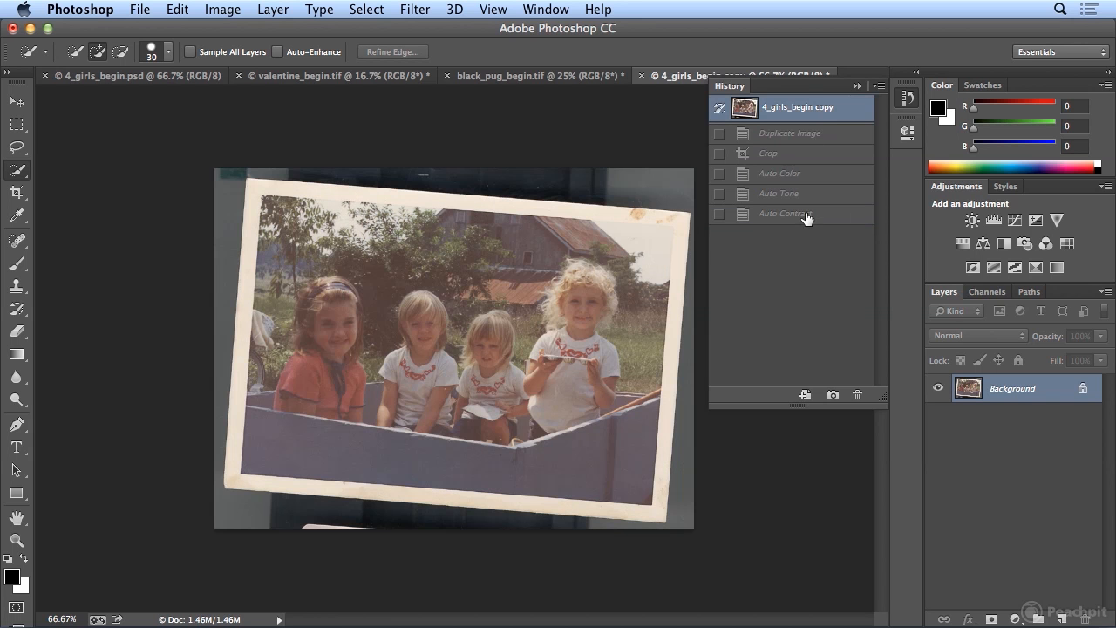
left_click(808, 216)
left_click(907, 98)
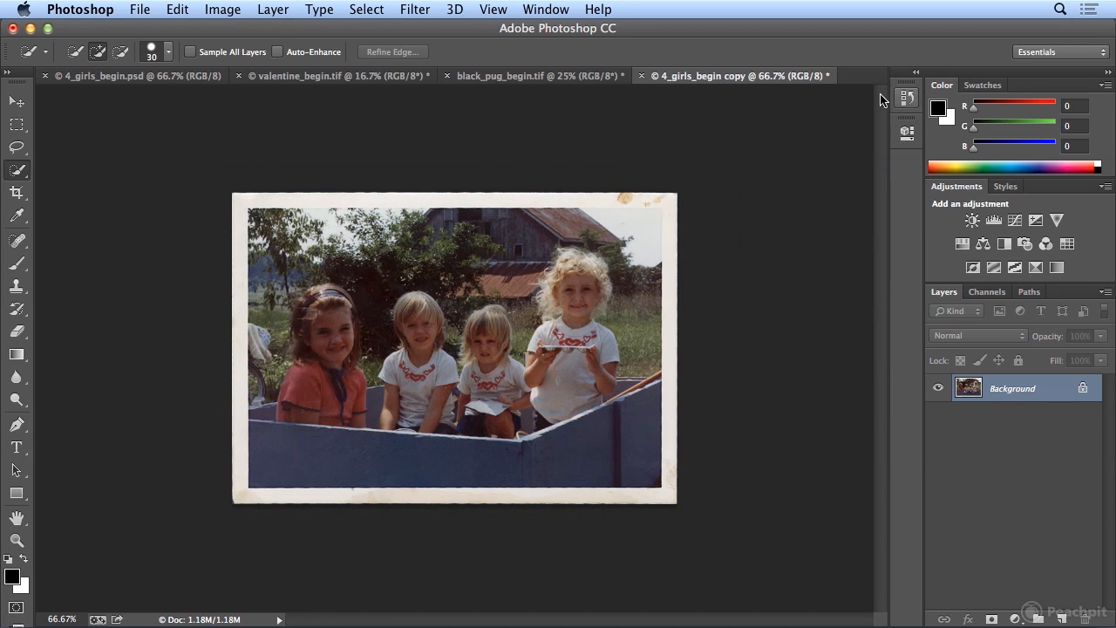
left_click(136, 9)
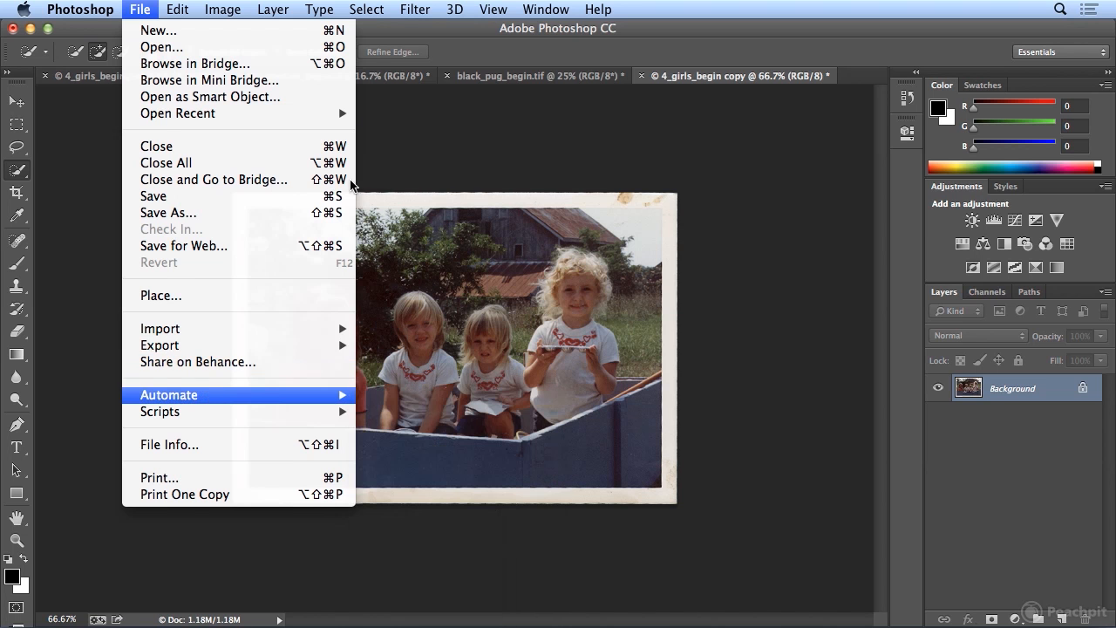
left_click(200, 7)
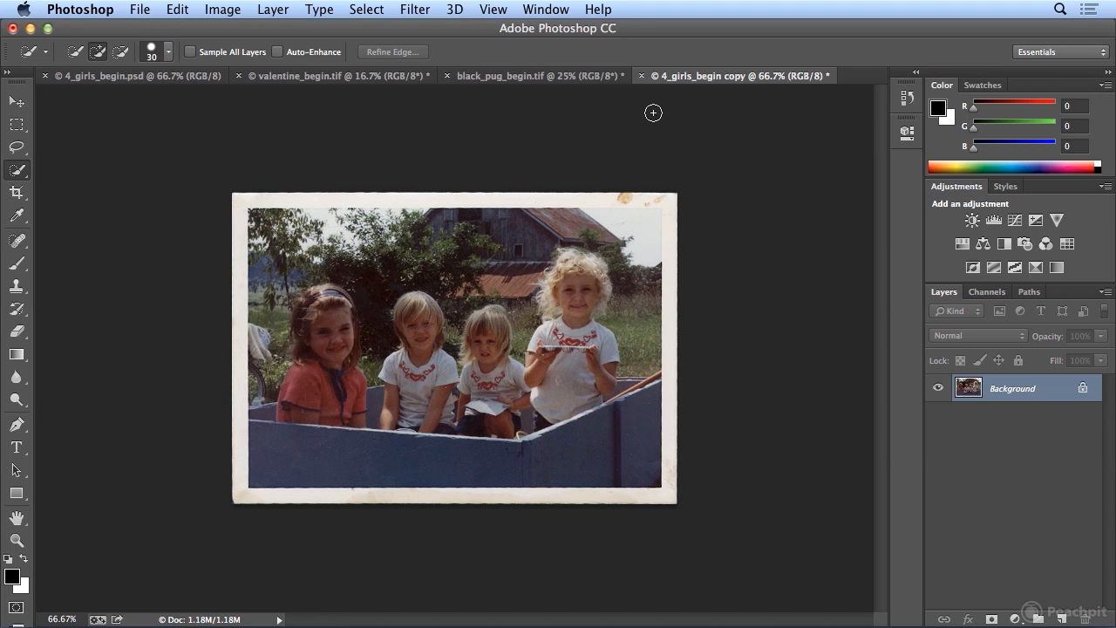
- Activate the Crop tool on the straightened copy of the girls' photo
left_click(18, 194)
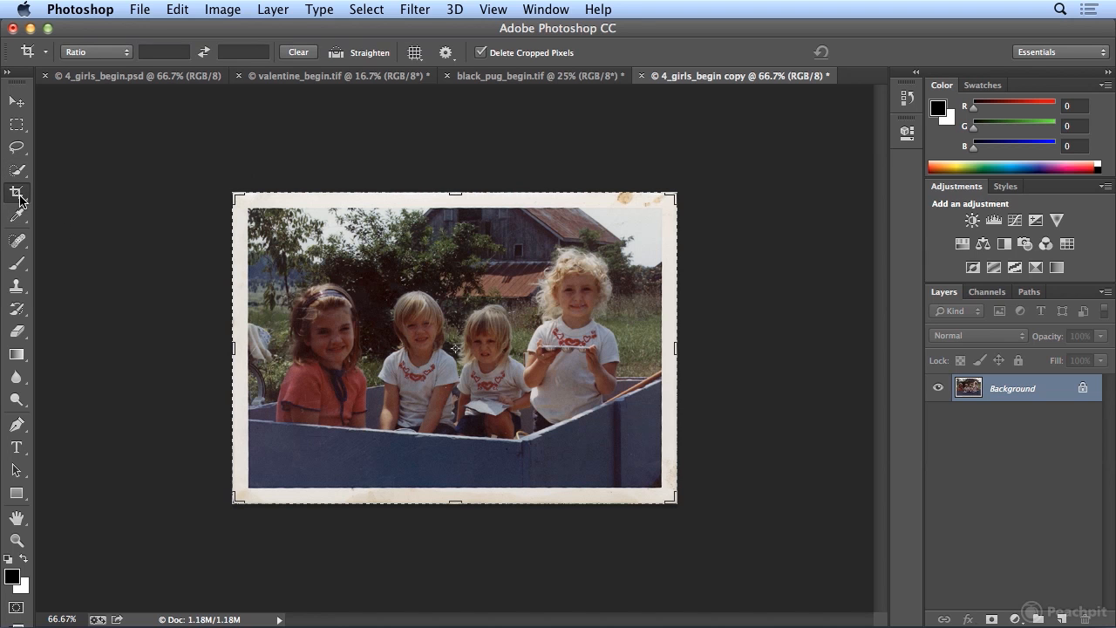